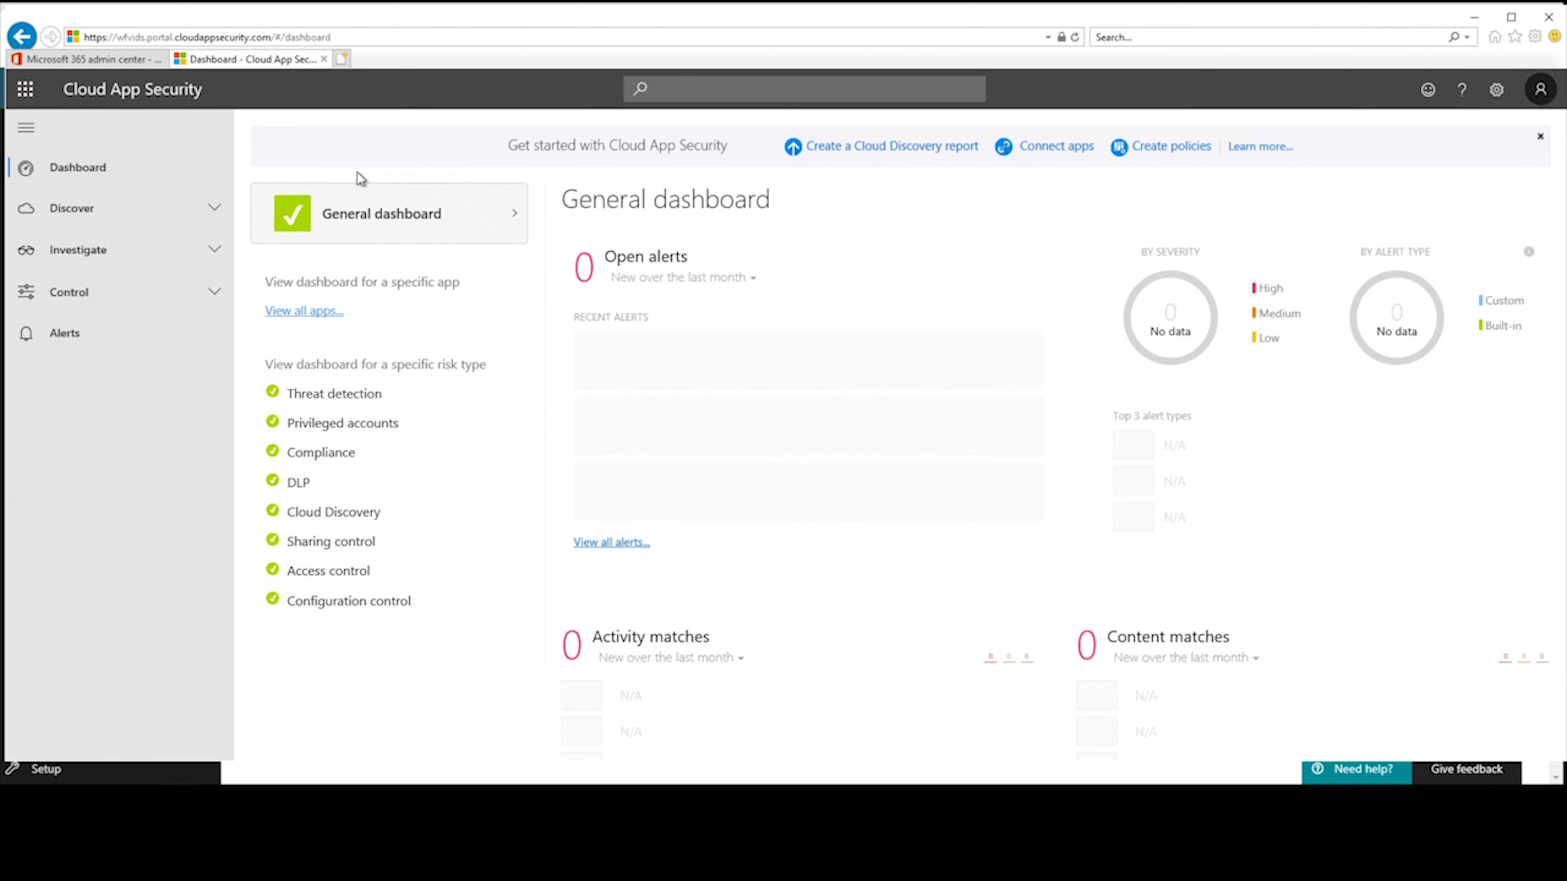
Review the Dropbox app connector's setup form and required admin details, and close it without saving.
left_click(1500, 94)
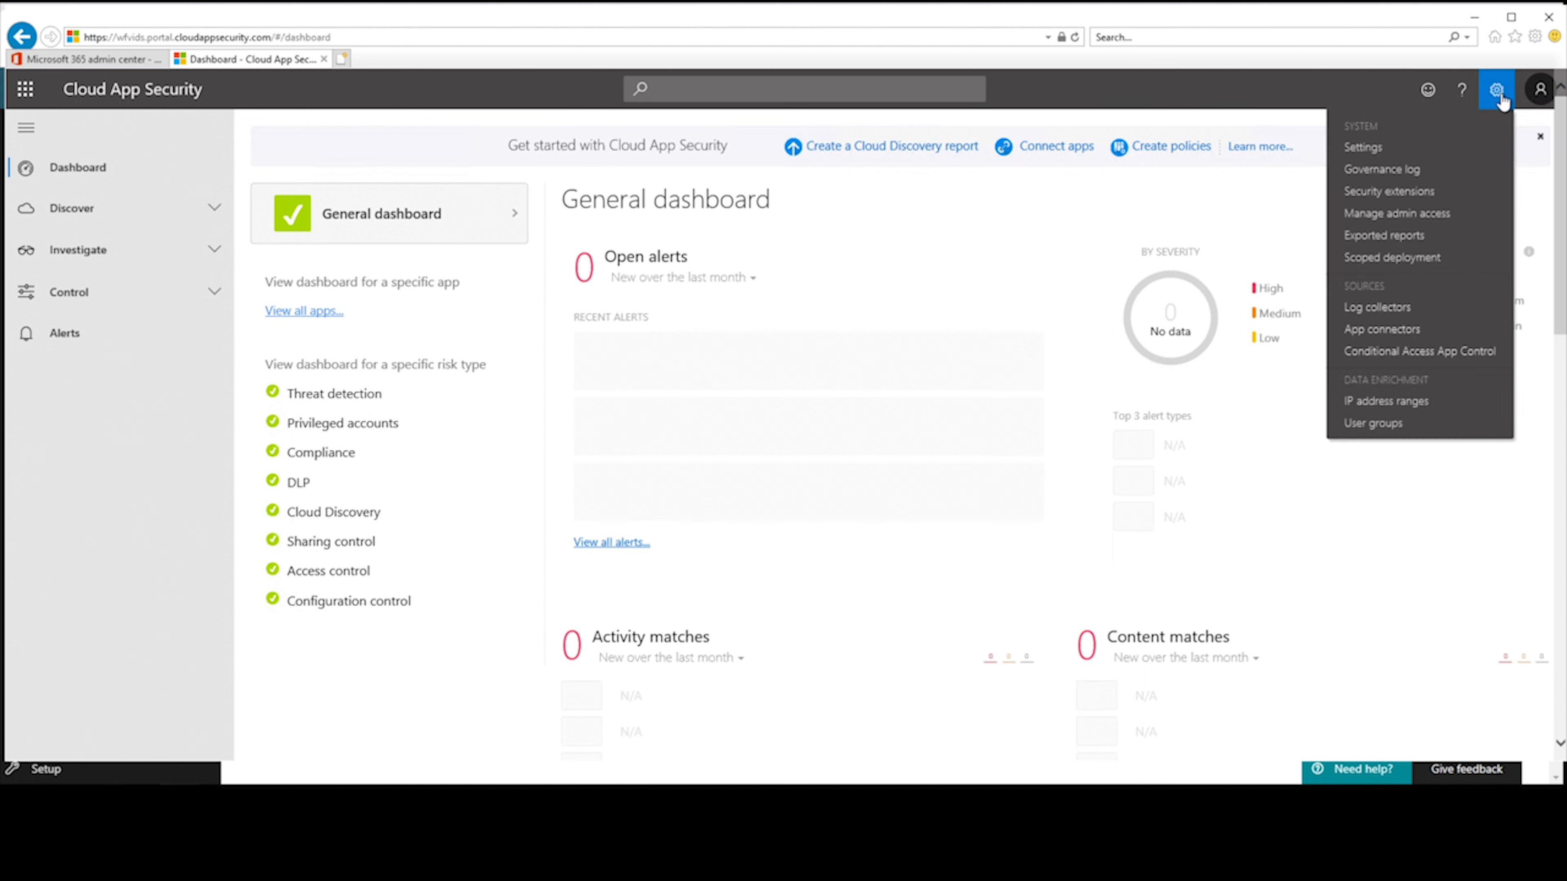
left_click(1396, 332)
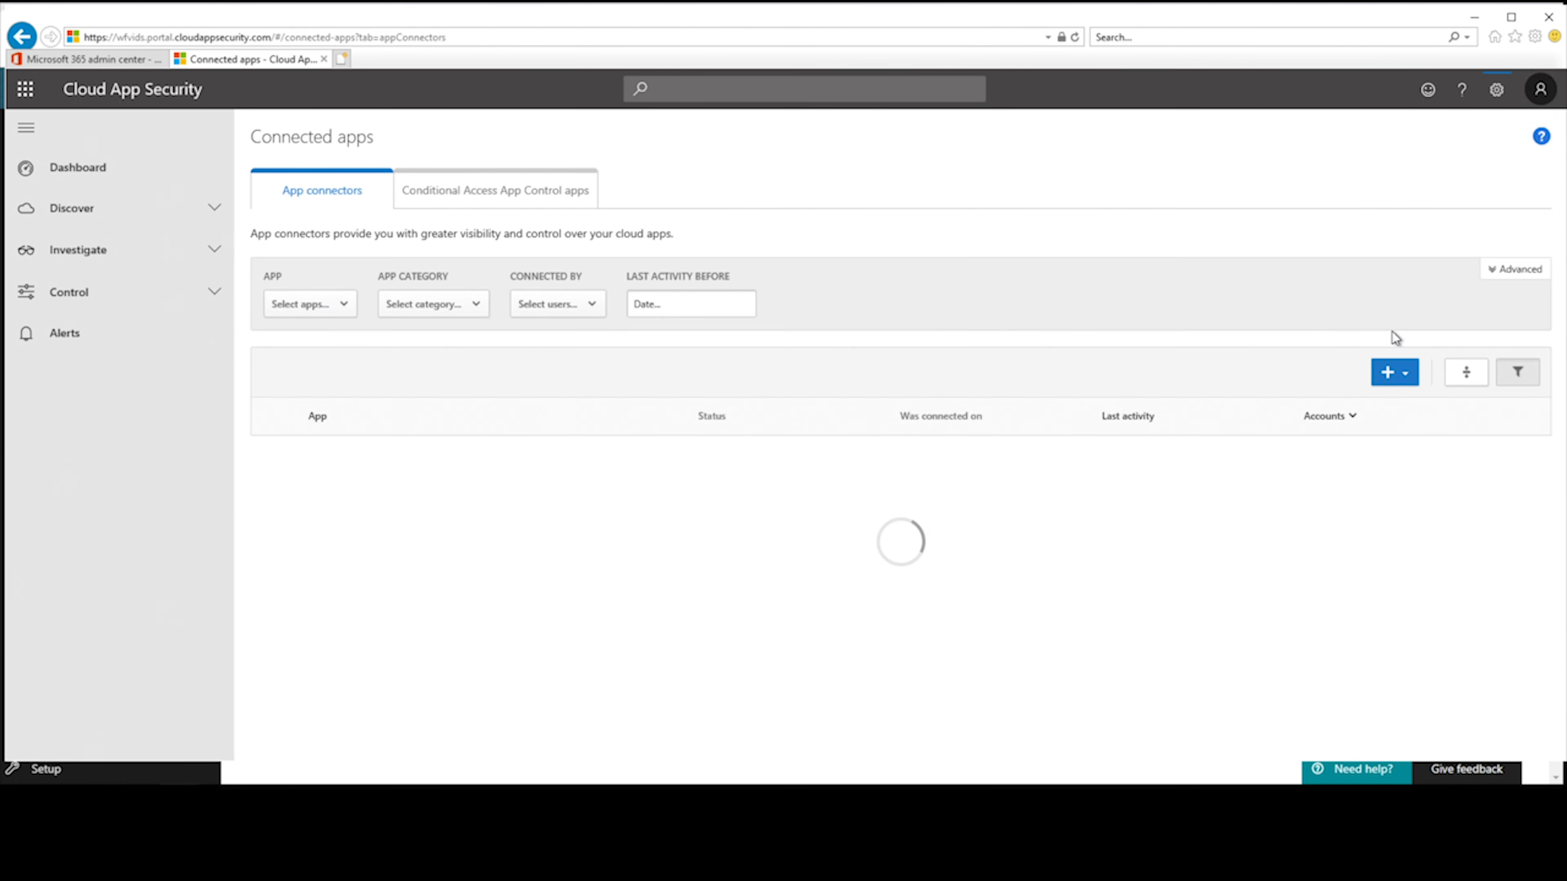
left_click(1387, 378)
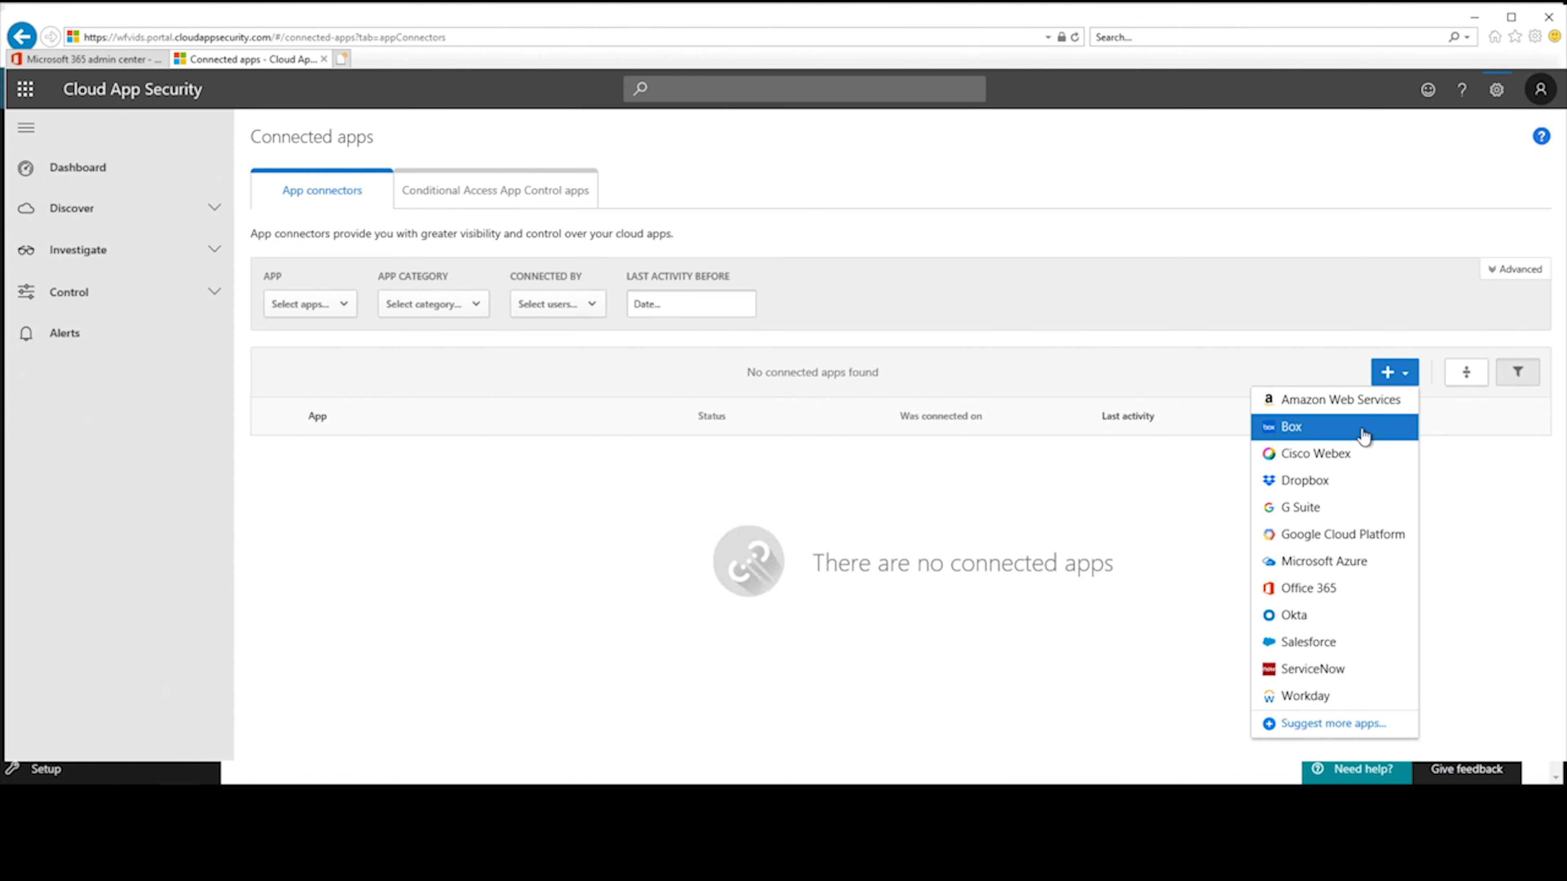
left_click(1331, 480)
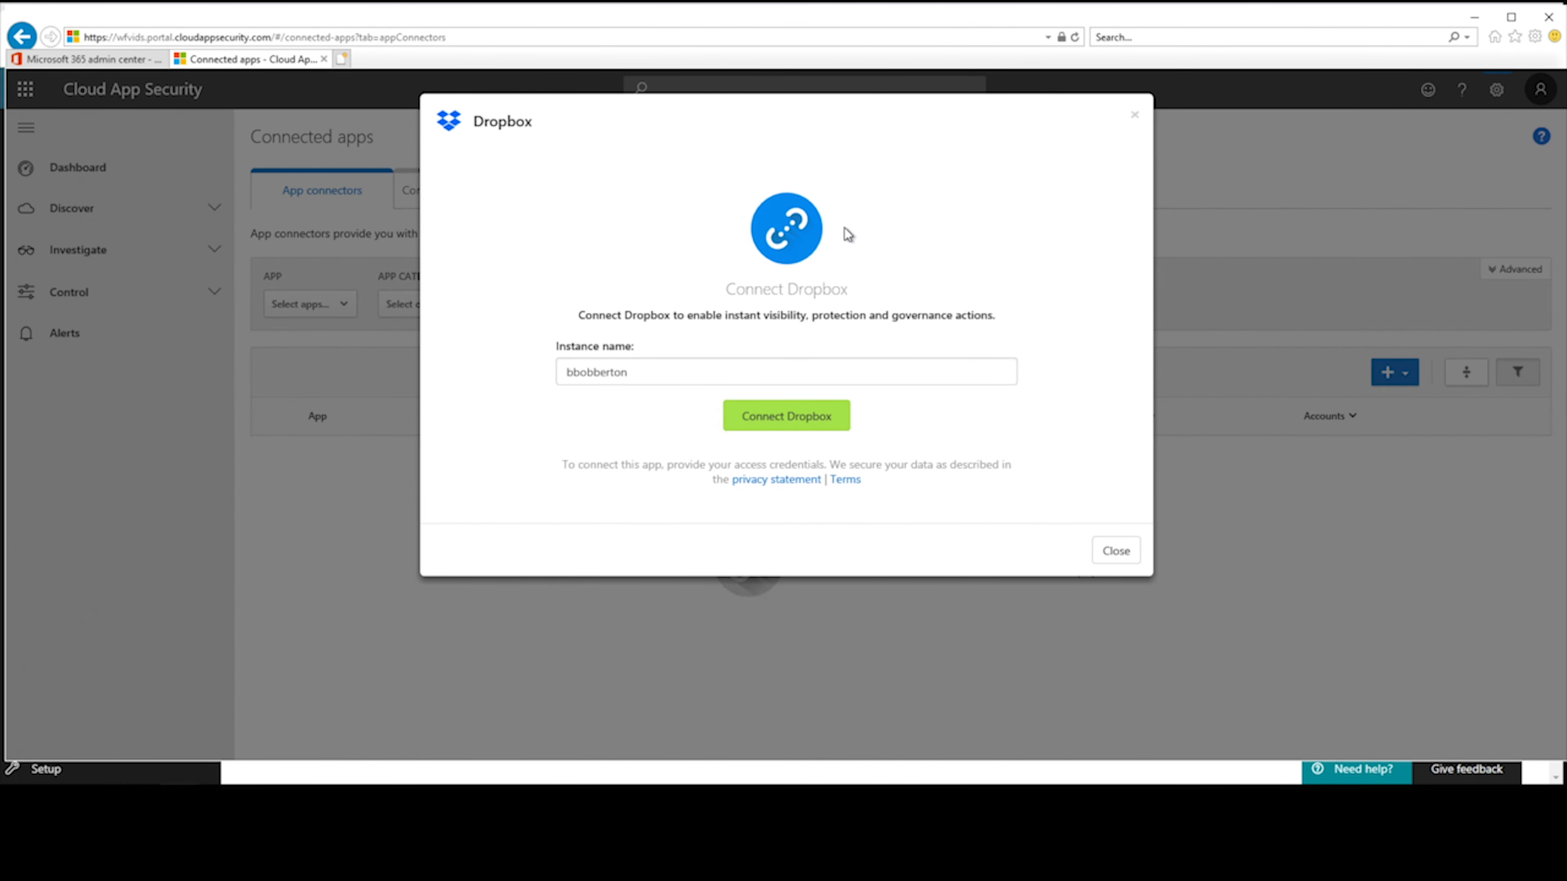
left_click(827, 418)
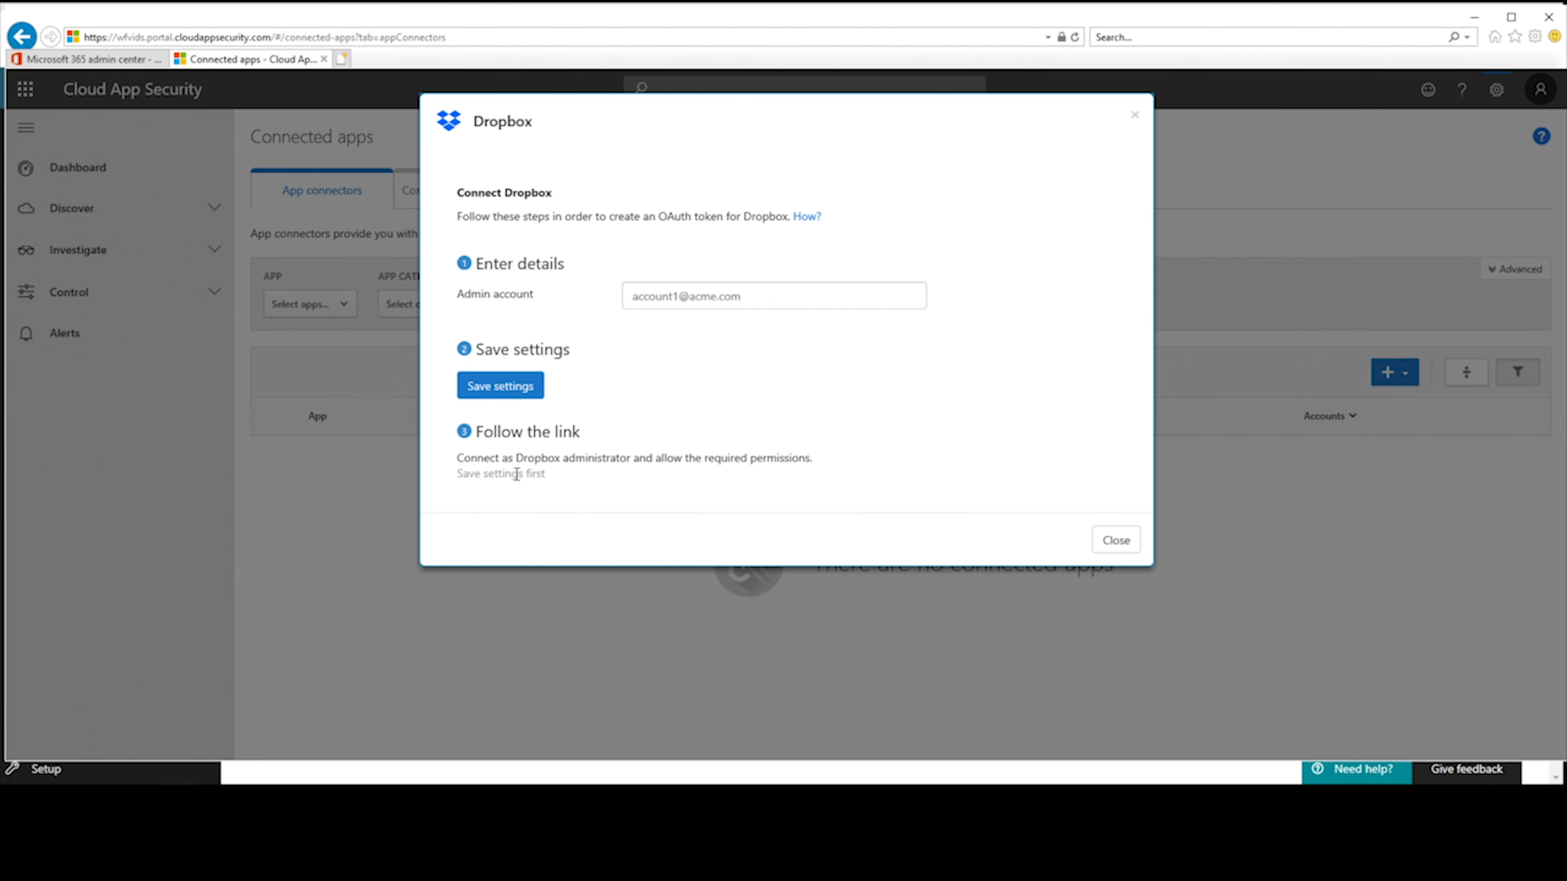
left_click(1115, 540)
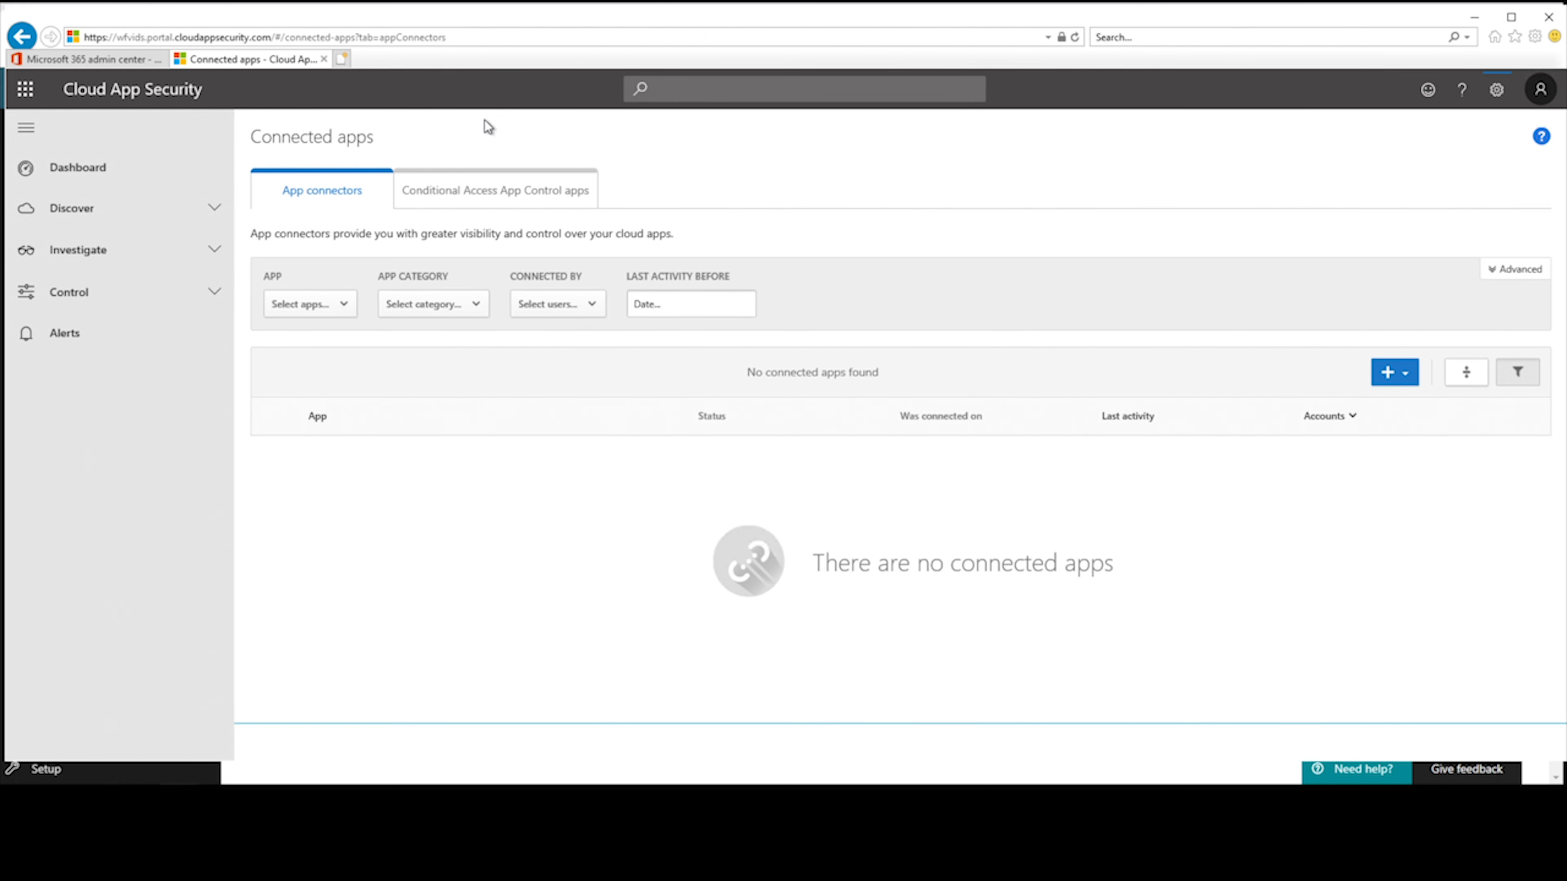
Start an app discovery policy from the New high volume app template and set its severity to medium.
left_click(212, 295)
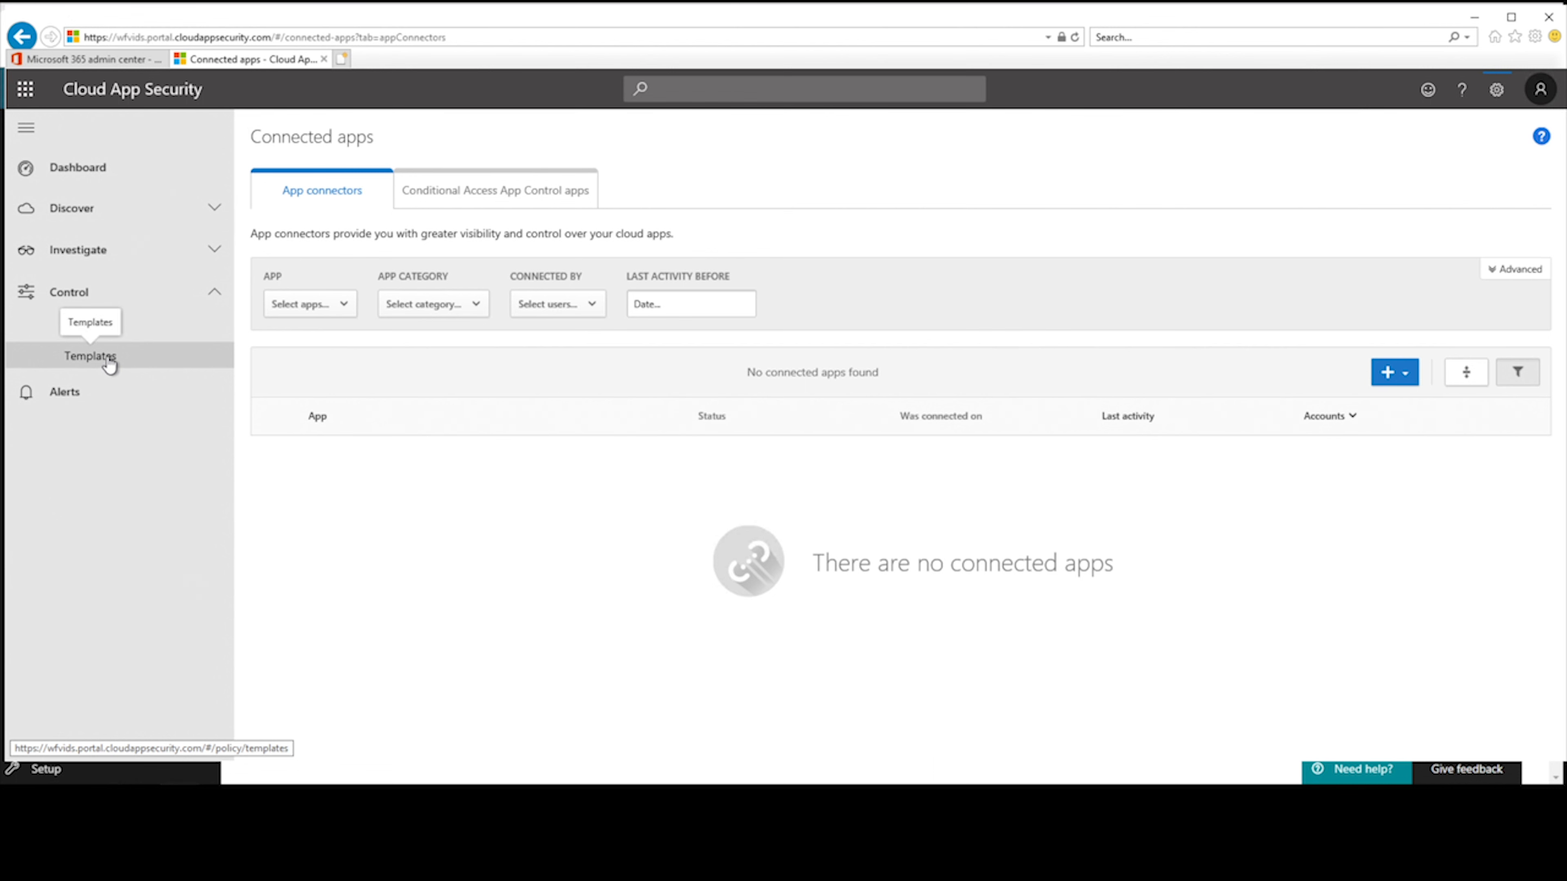
left_click(90, 356)
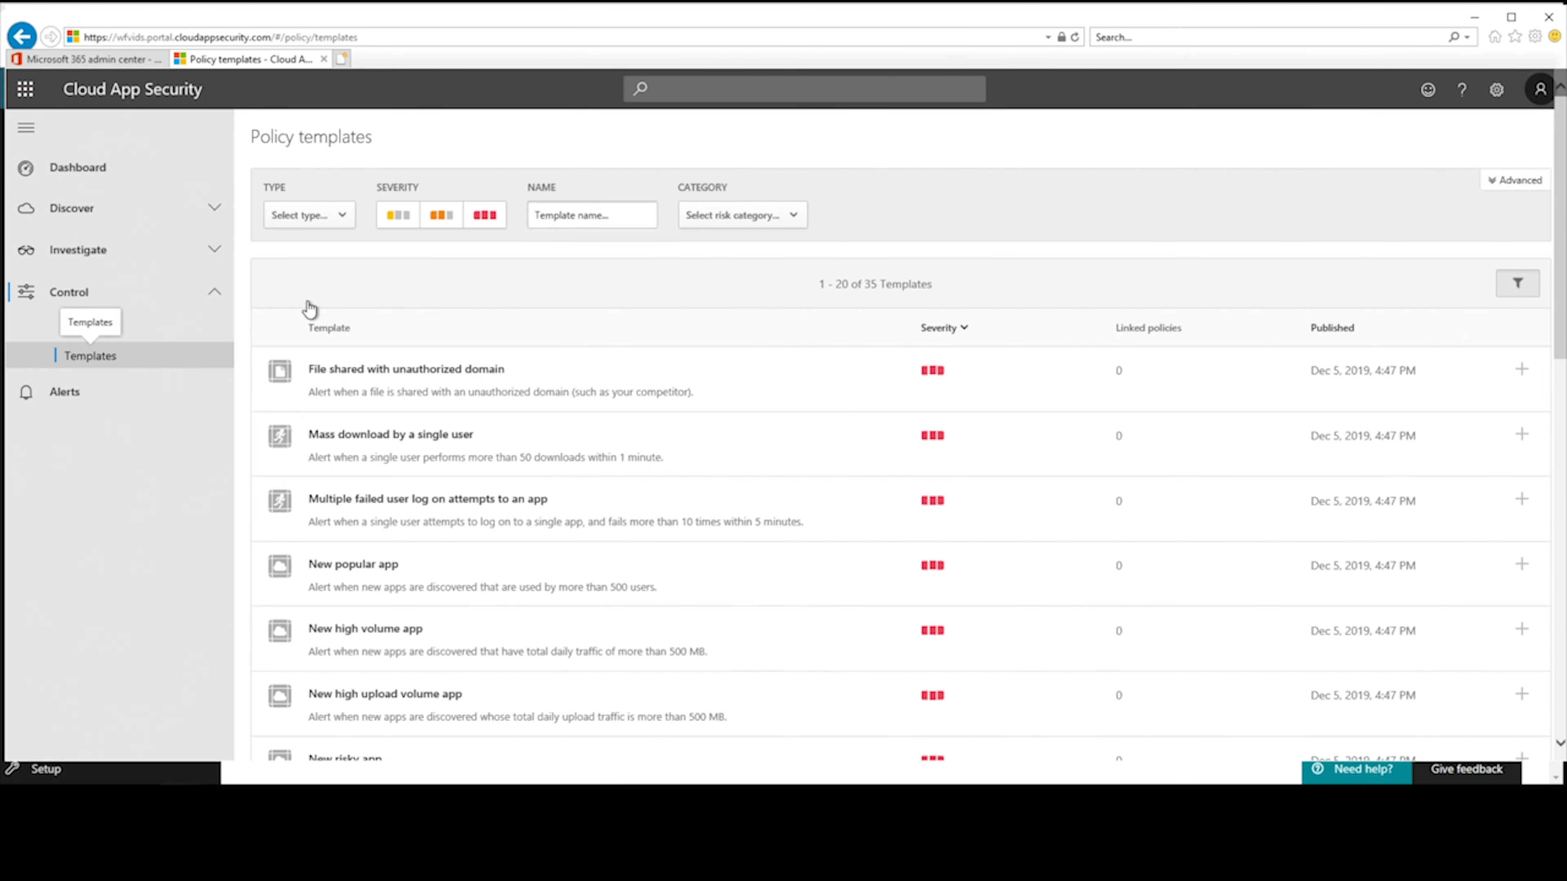
scroll(277, 283, "down", 3)
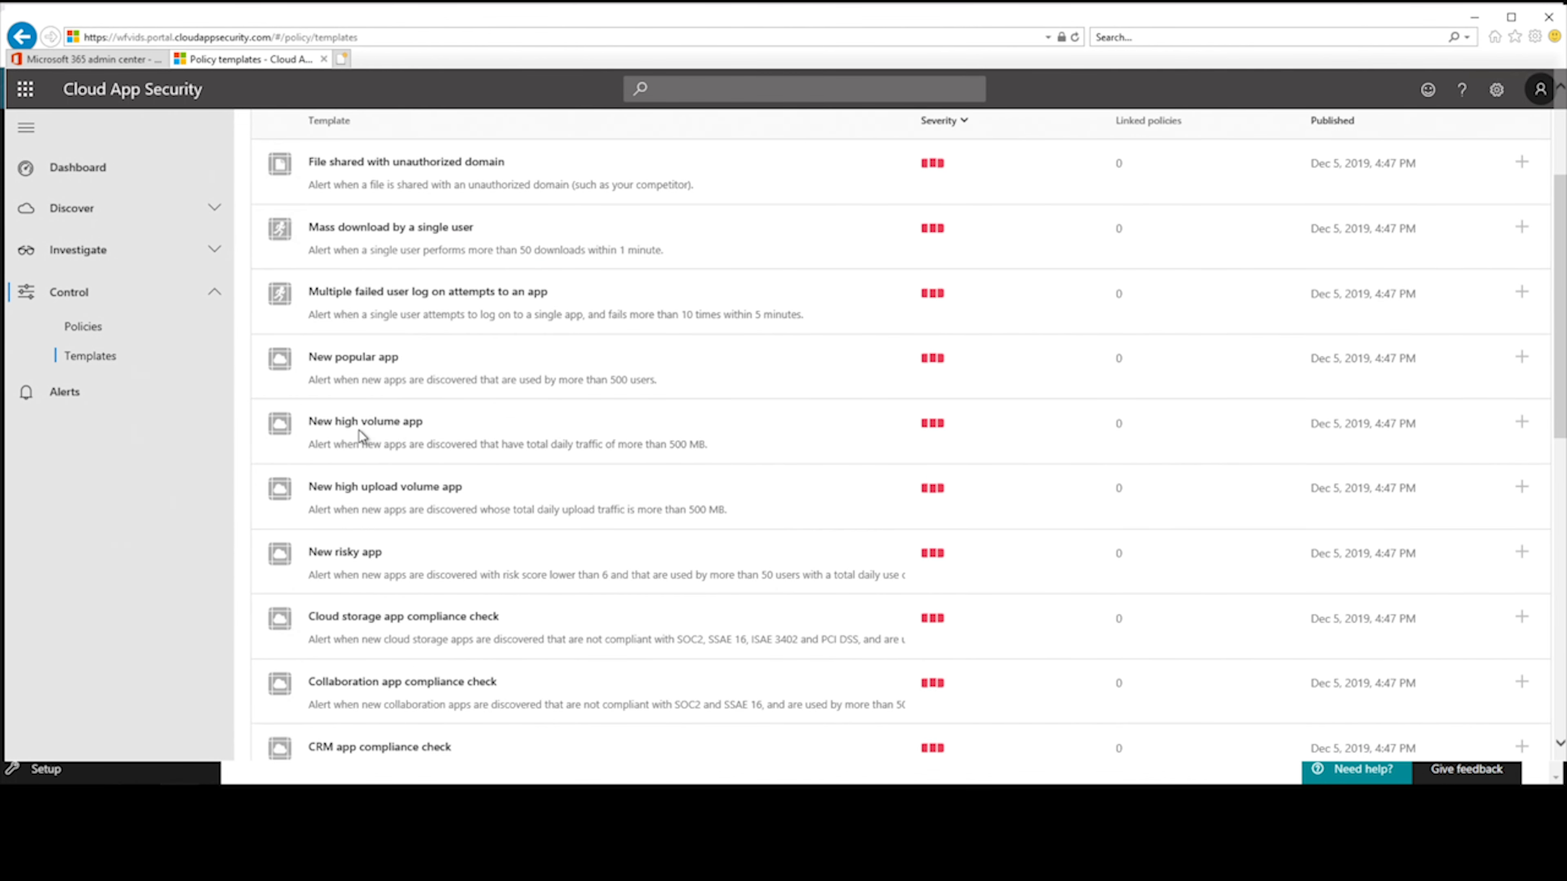
left_click(1522, 423)
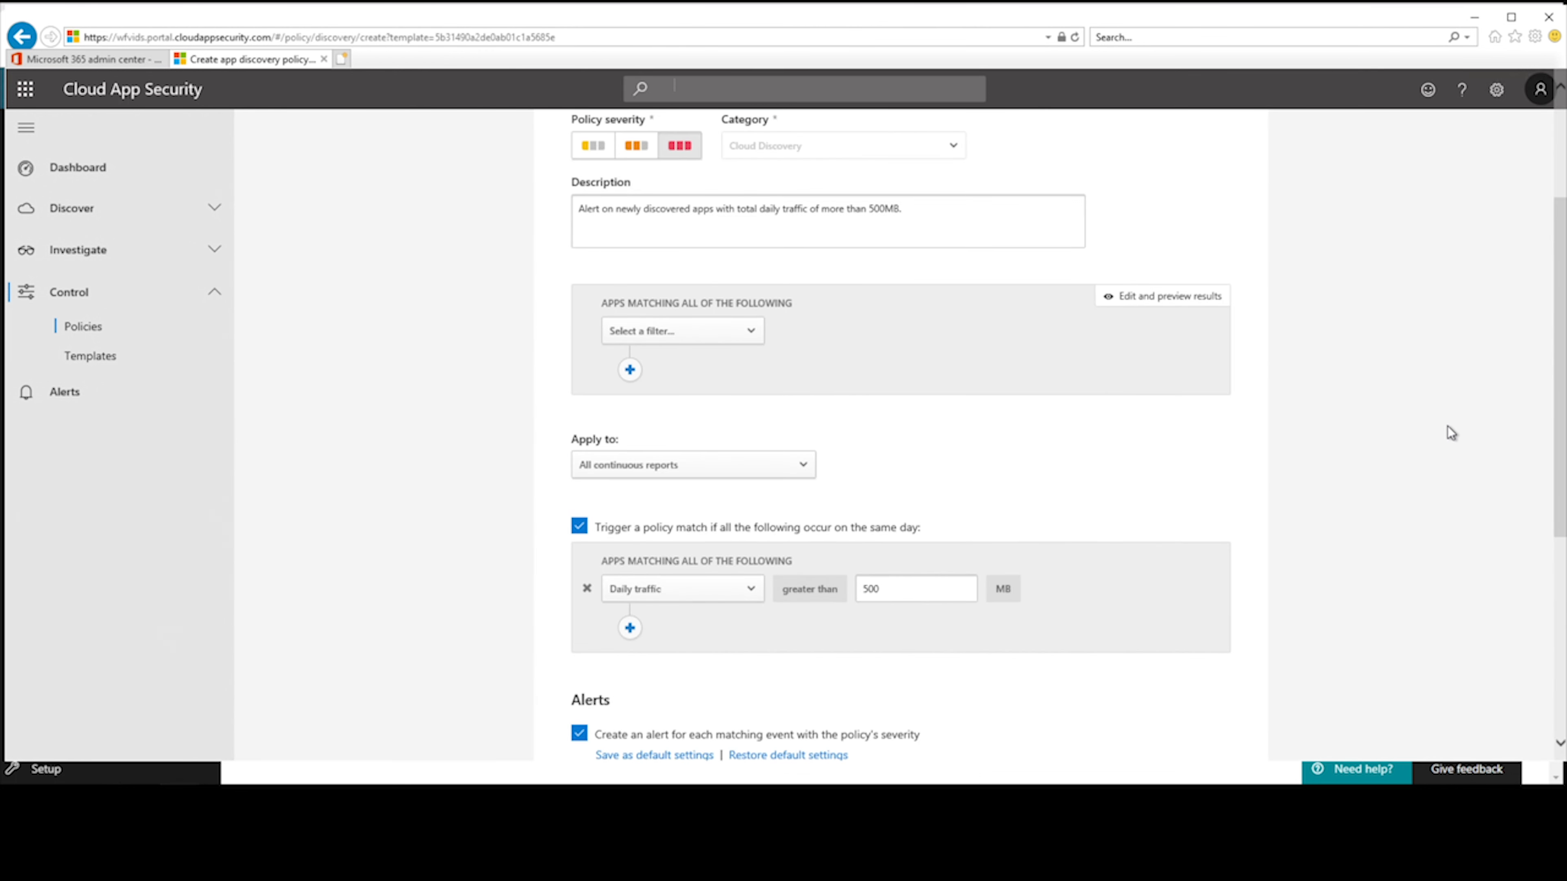
scroll(1447, 427, "up", 3)
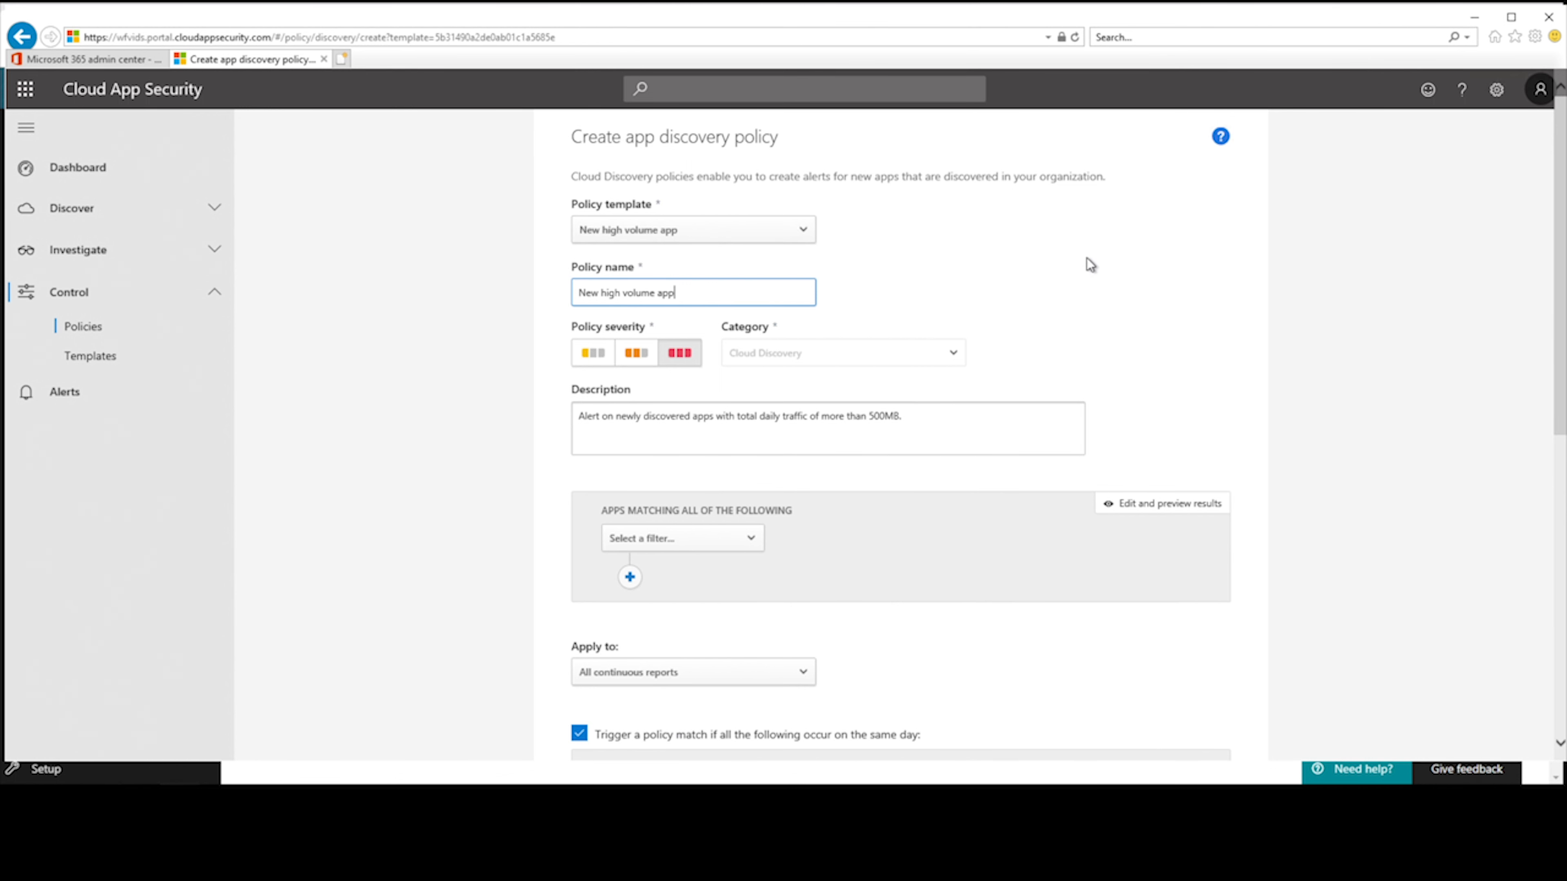
left_click(641, 361)
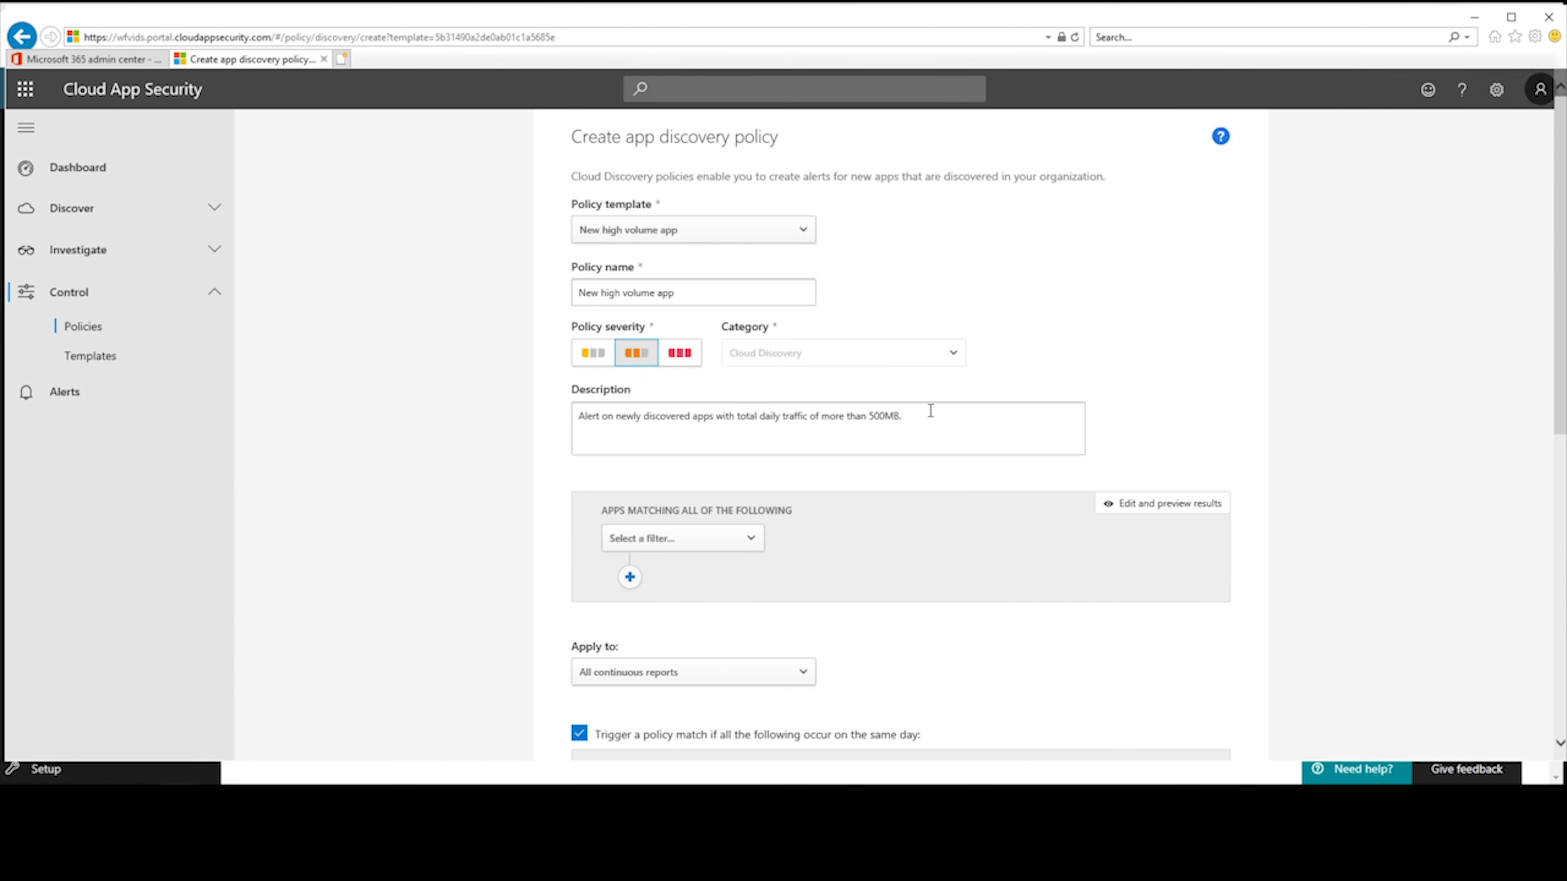
Set the policy's daily traffic trigger to greater than 200 MB.
left_click(875, 414)
scroll(936, 419, "down", 3)
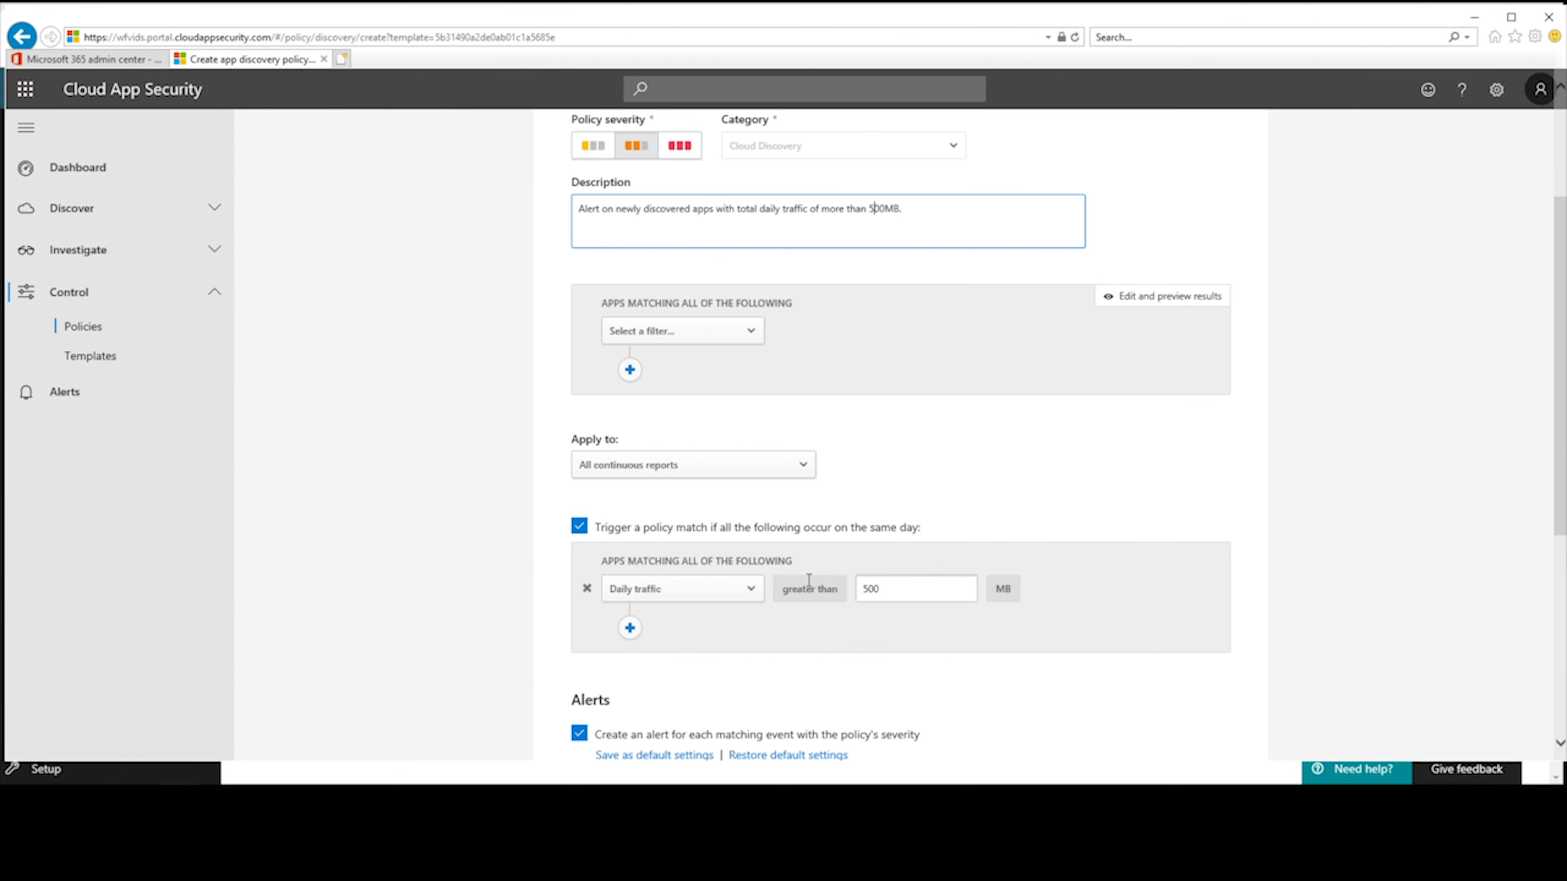
left_click(965, 589)
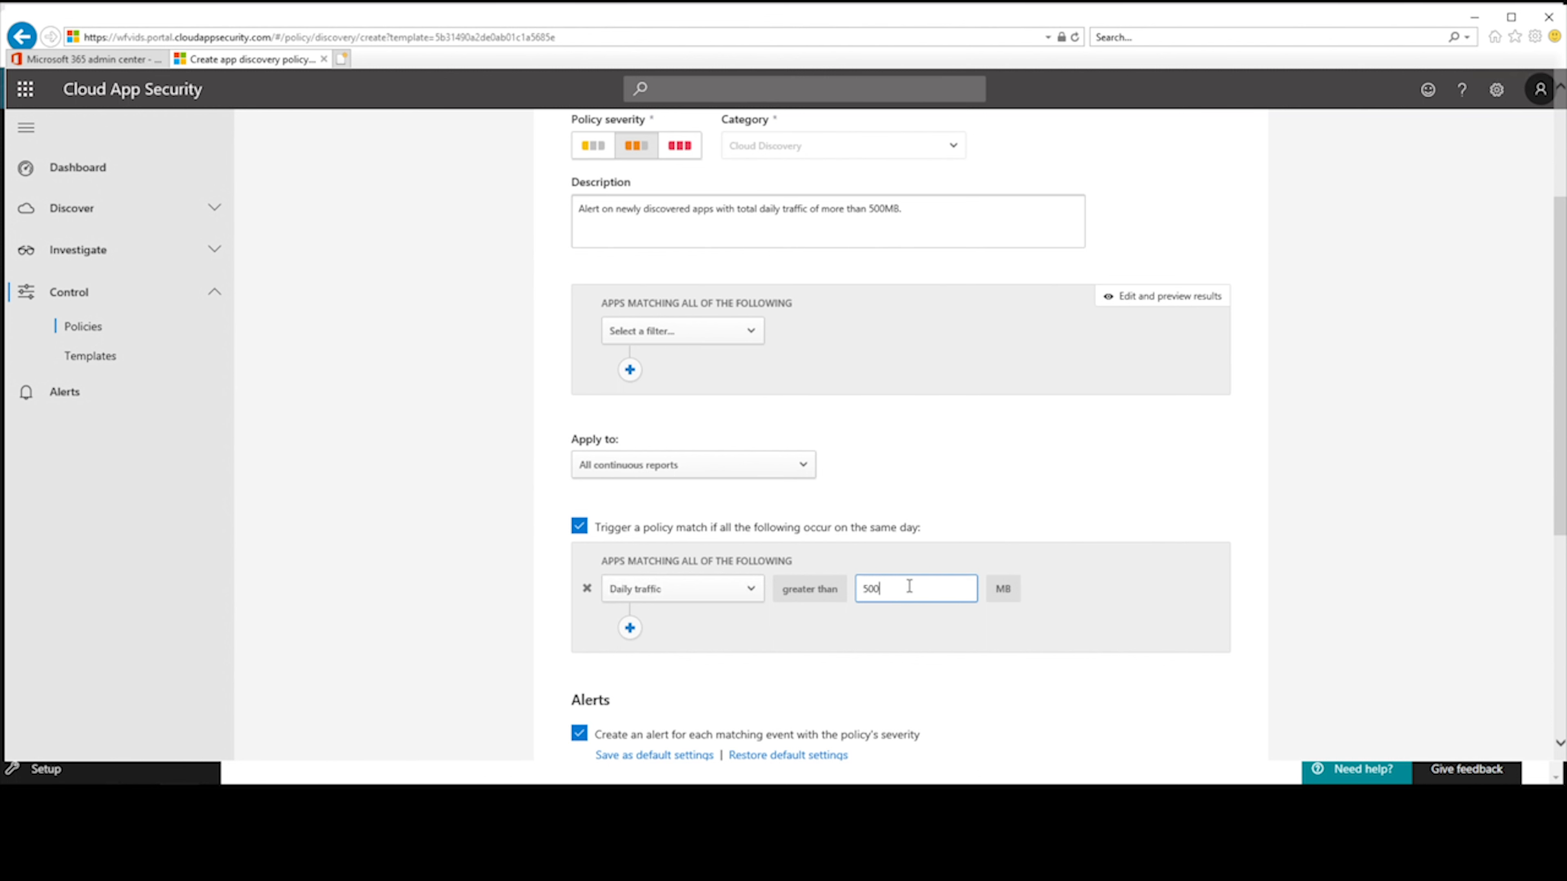
left_click_drag(909, 586, 819, 587)
type("200")
Edit the policy description so the daily traffic threshold reads 200MB.
left_click(876, 210)
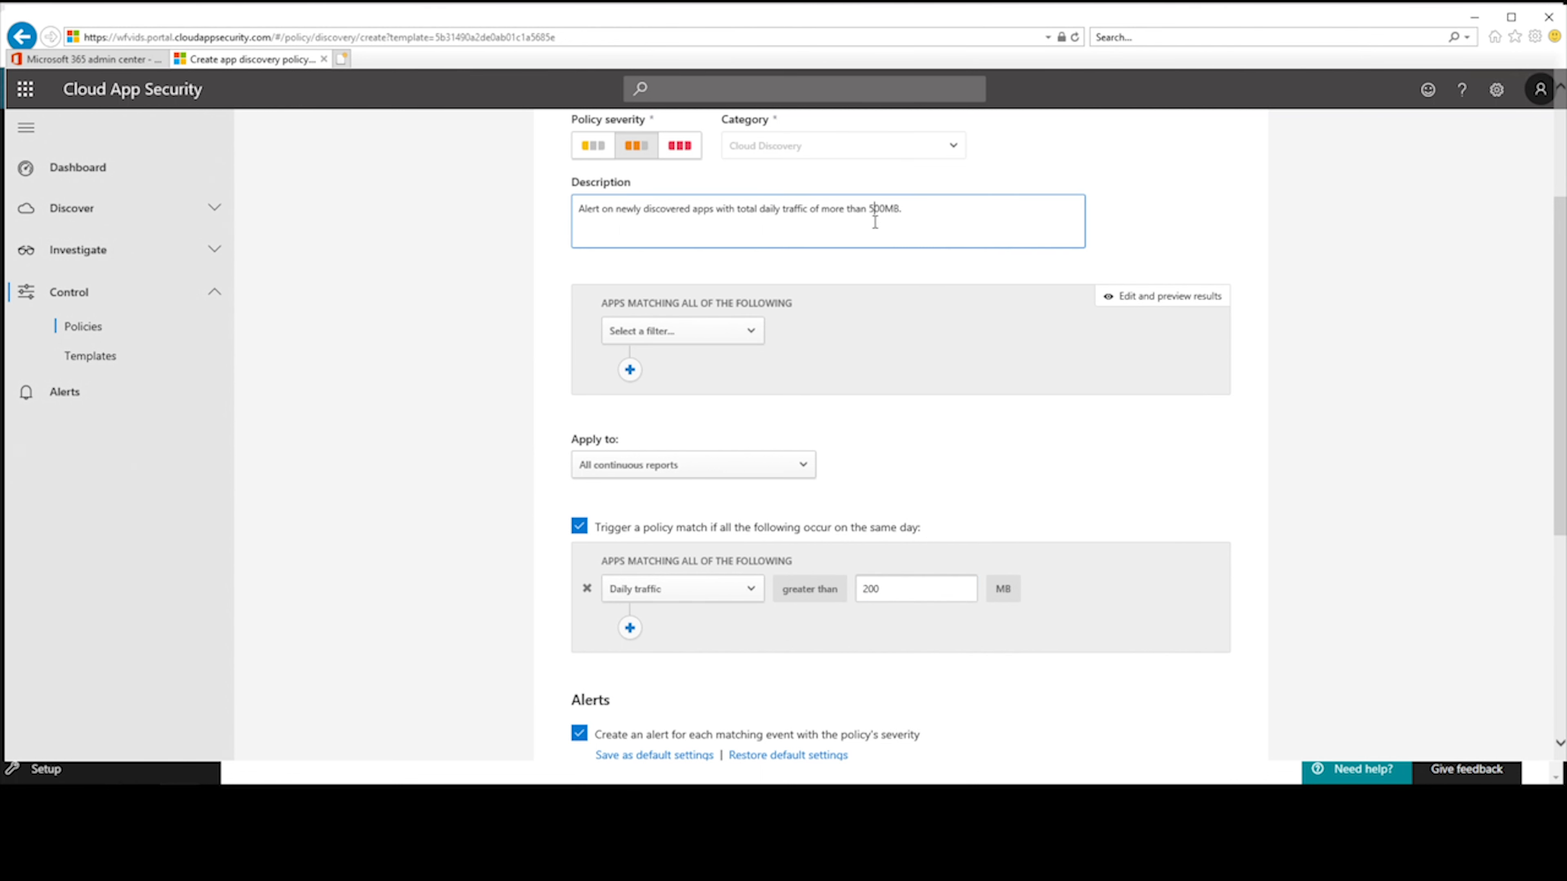
key("BackSpace")
type("2")
left_click(1308, 223)
Select sending alerts as text messages and create the app discovery policy.
scroll(1183, 209, "down", 5)
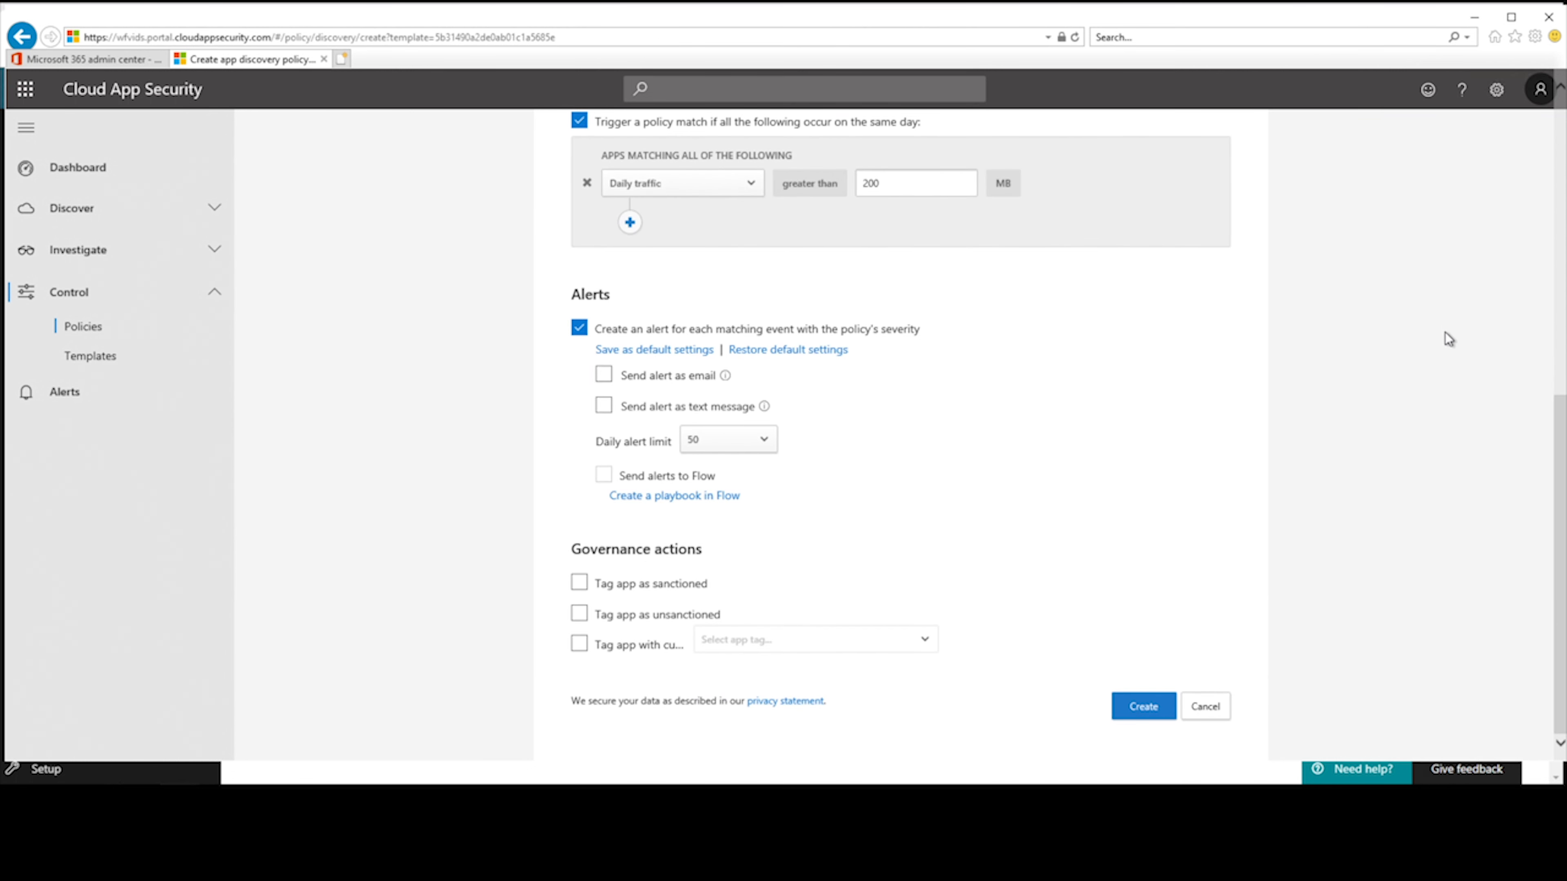
left_click(604, 406)
left_click(1139, 706)
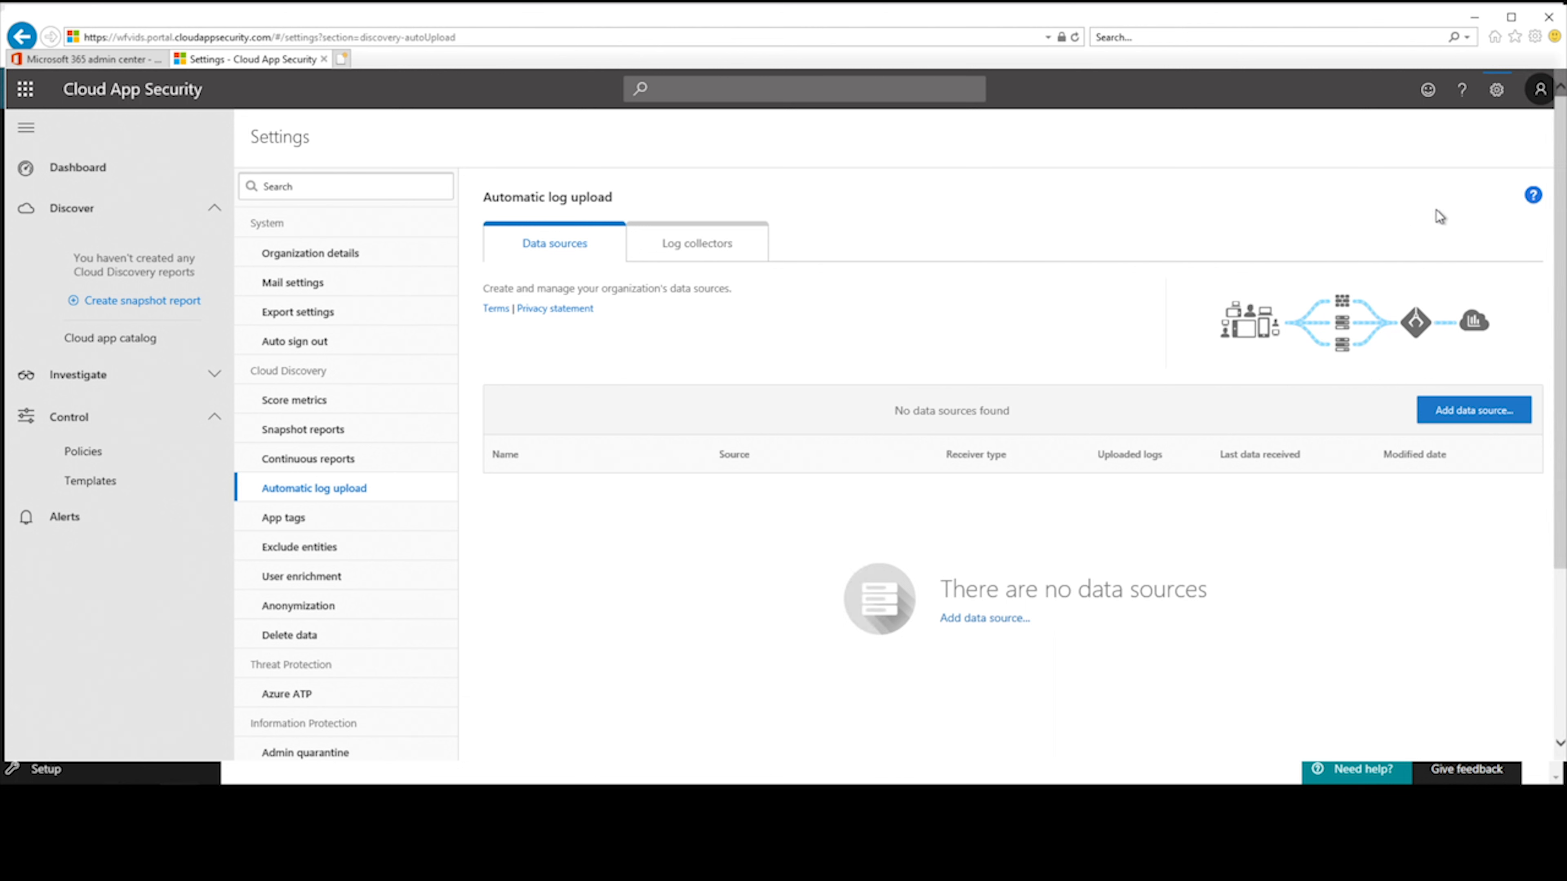
Examine the source appliances offered when adding a data source for automatic log upload, and leave the form without adding one.
left_click(1497, 93)
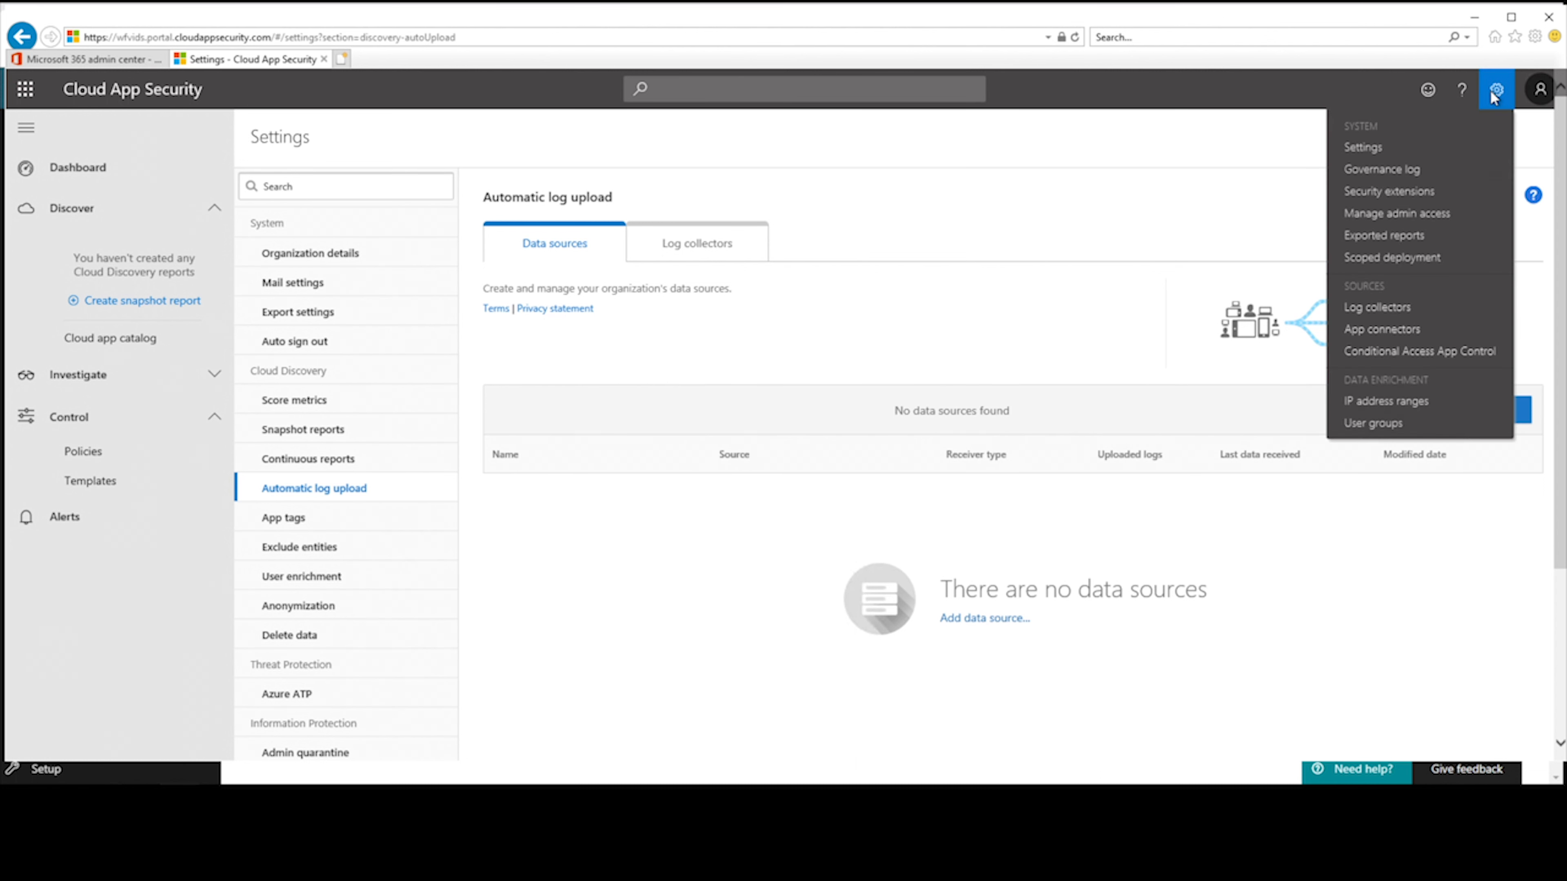
left_click(1391, 316)
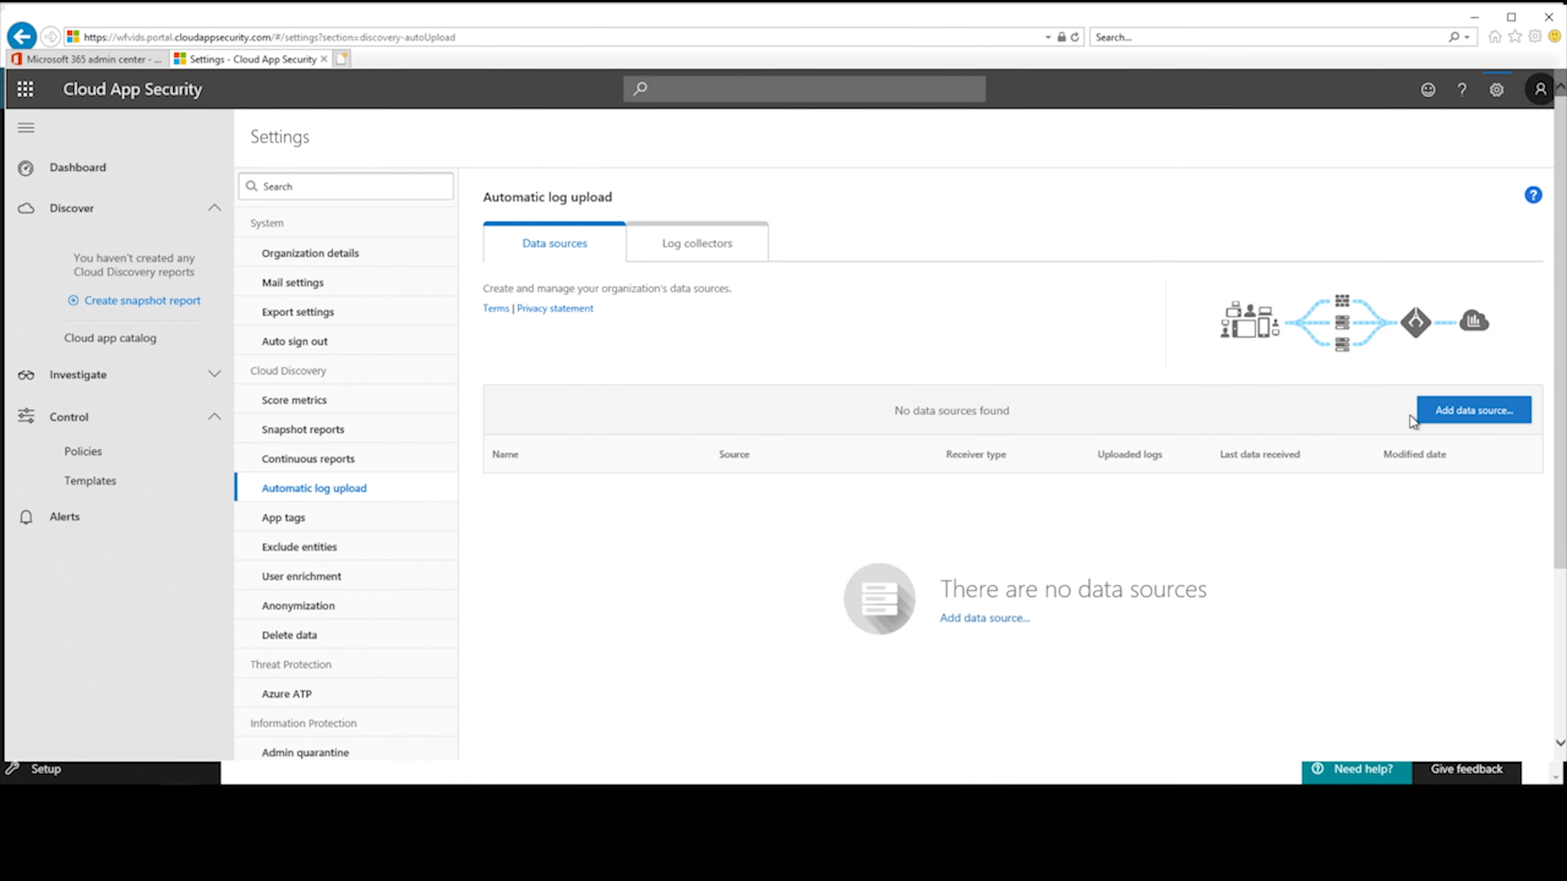
left_click(1474, 414)
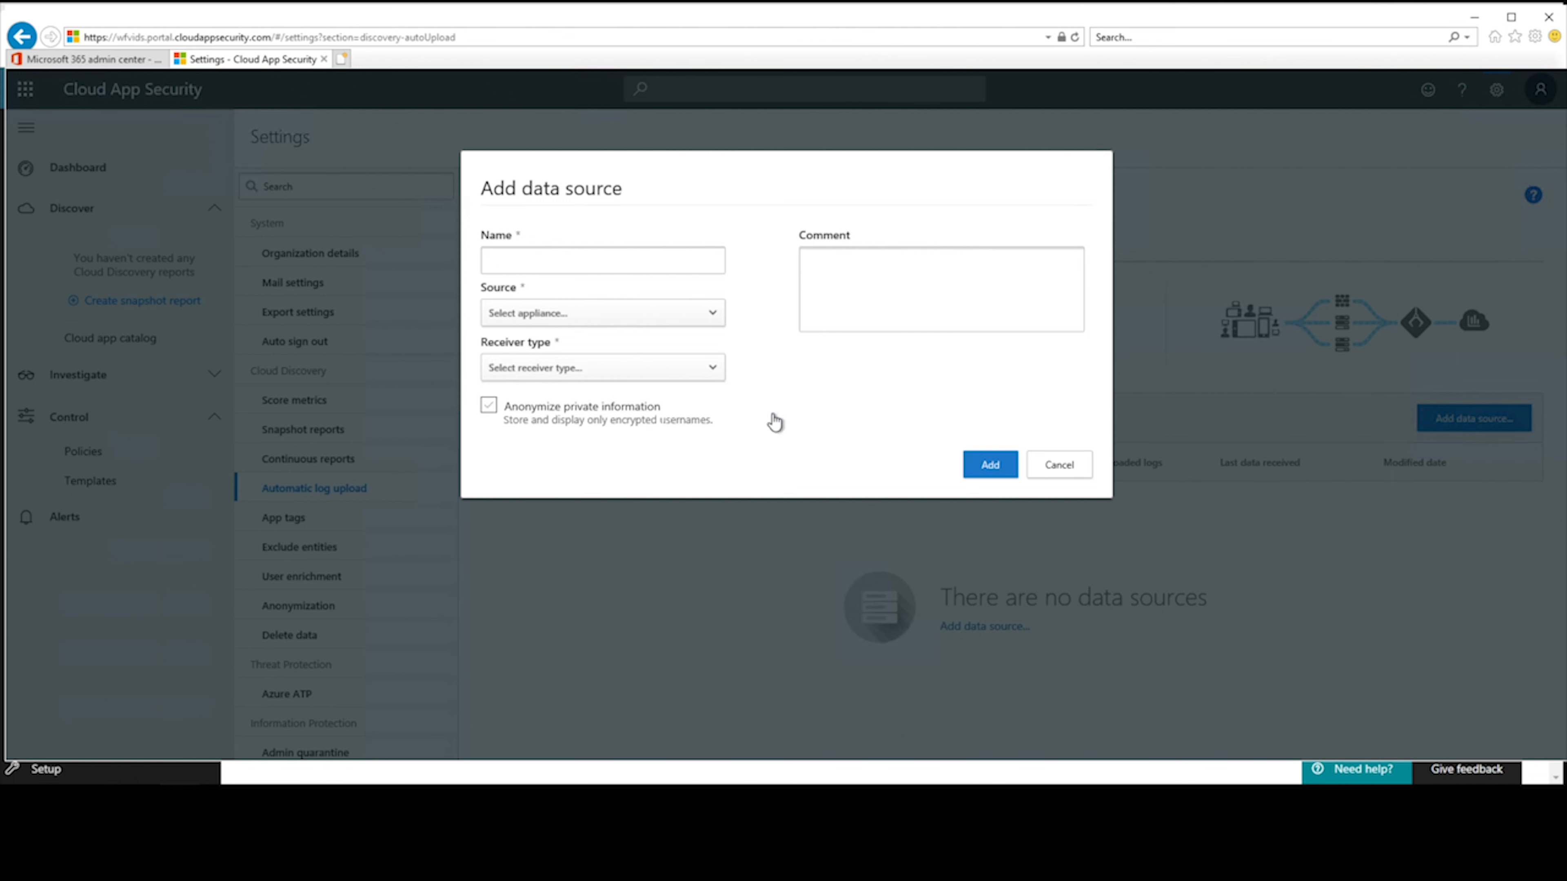
left_click(589, 307)
scroll(591, 395, "down", 3)
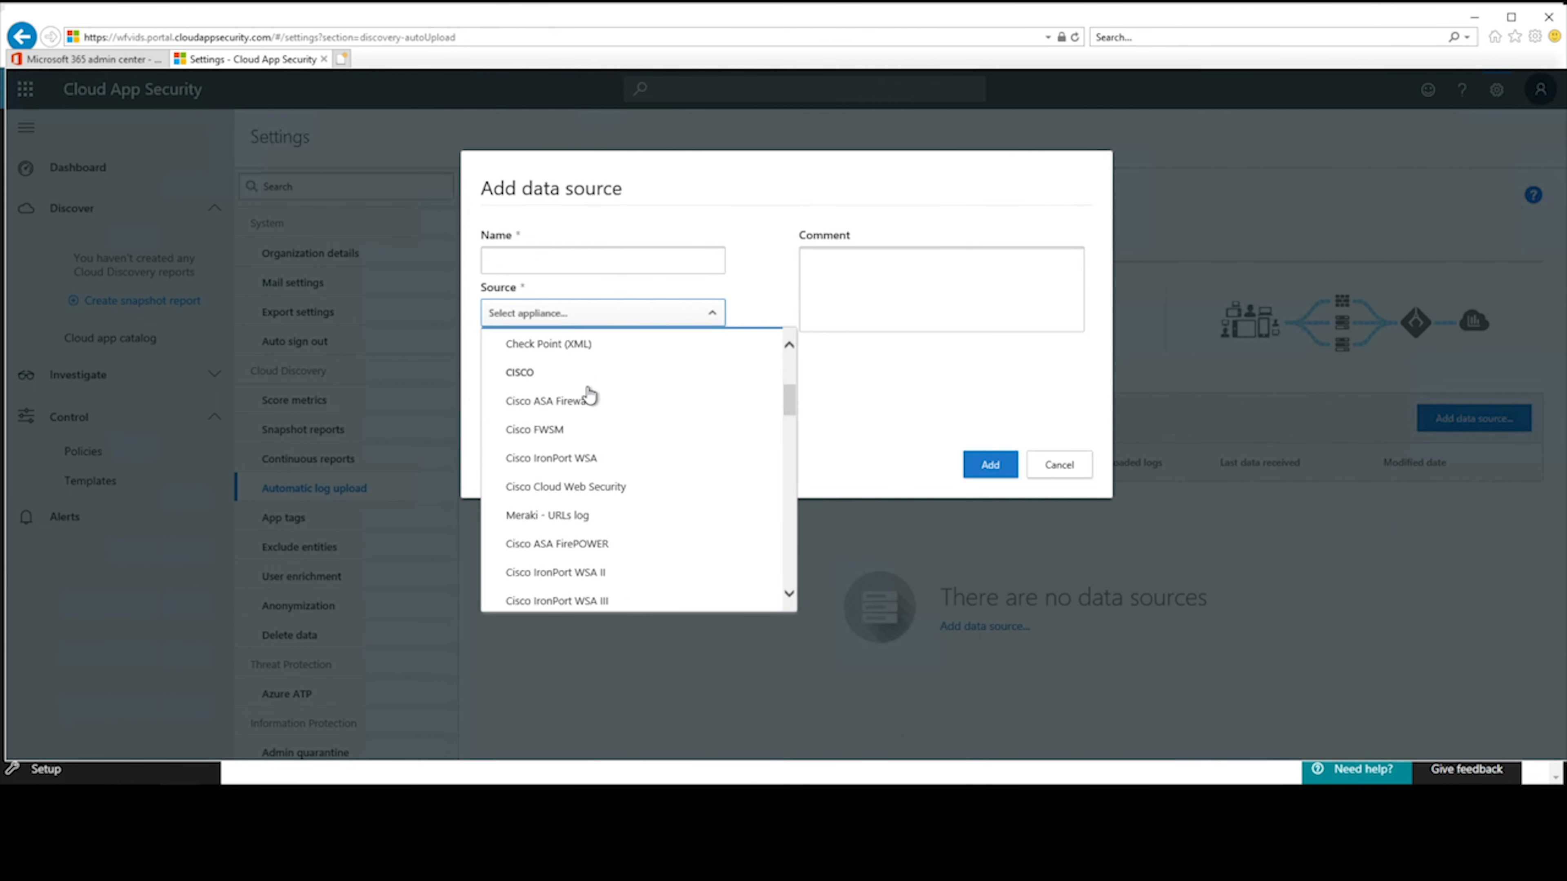
scroll(590, 395, "down", 9)
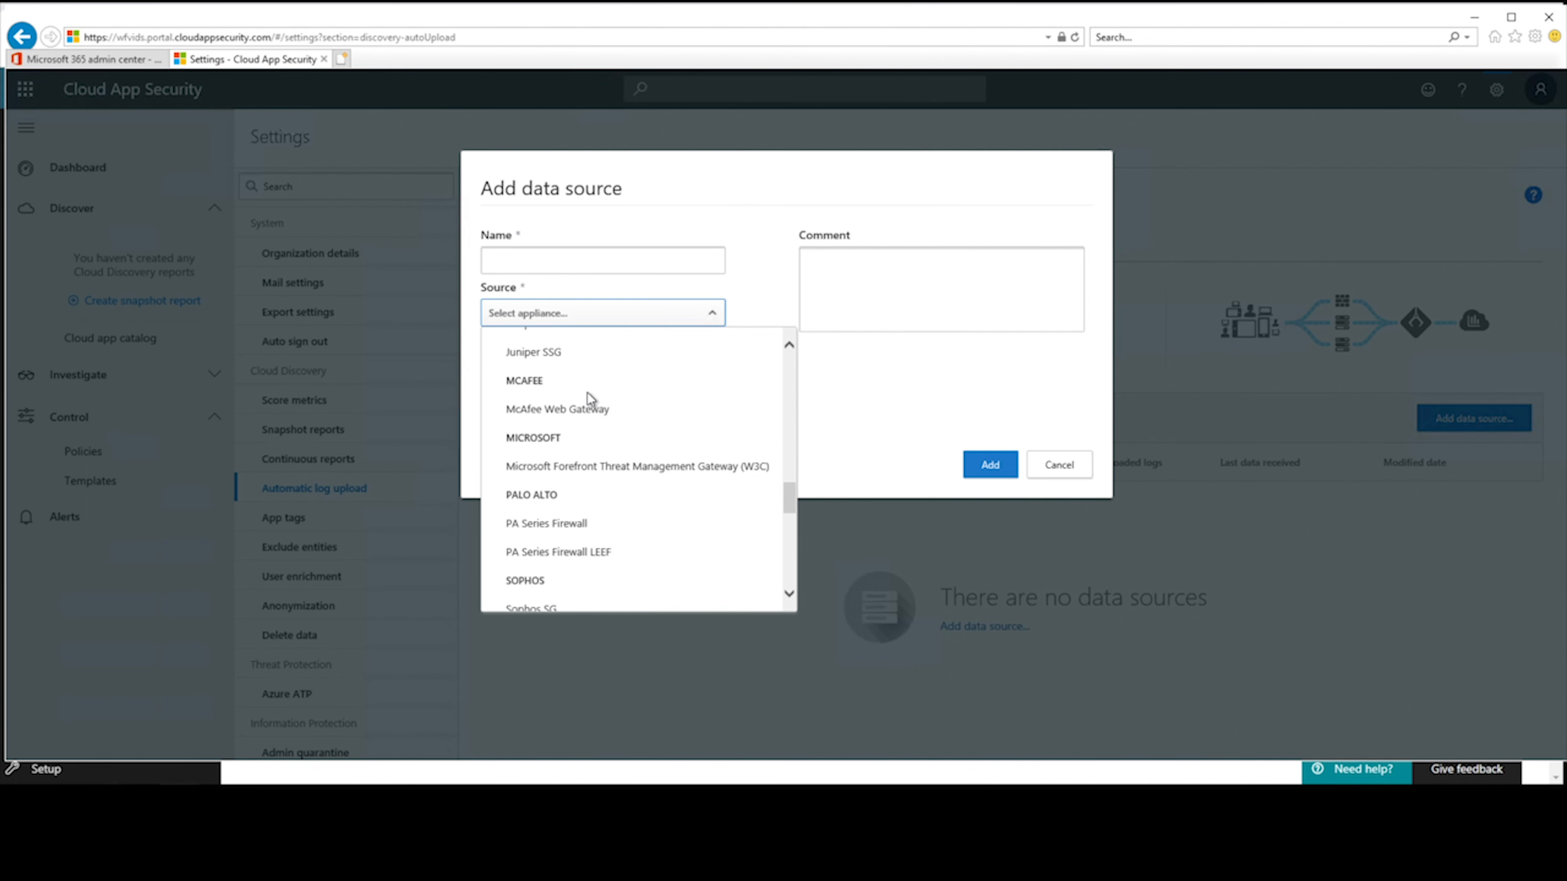
scroll(590, 398, "down", 5)
left_click(752, 198)
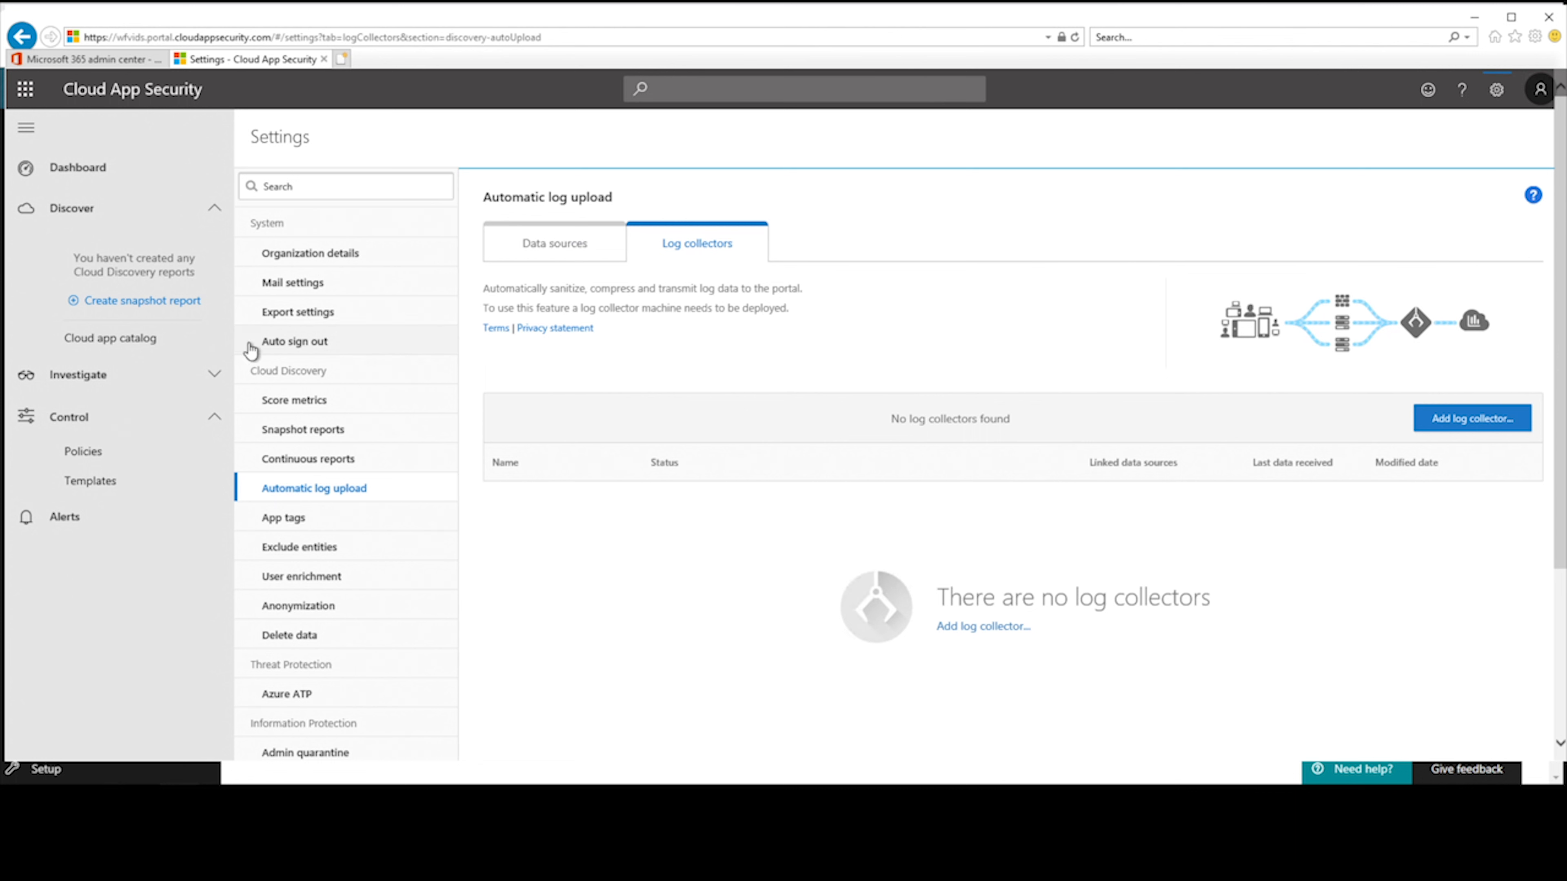
Review the Cloud Discovery snapshot report form and its list of data source appliances.
left_click(162, 302)
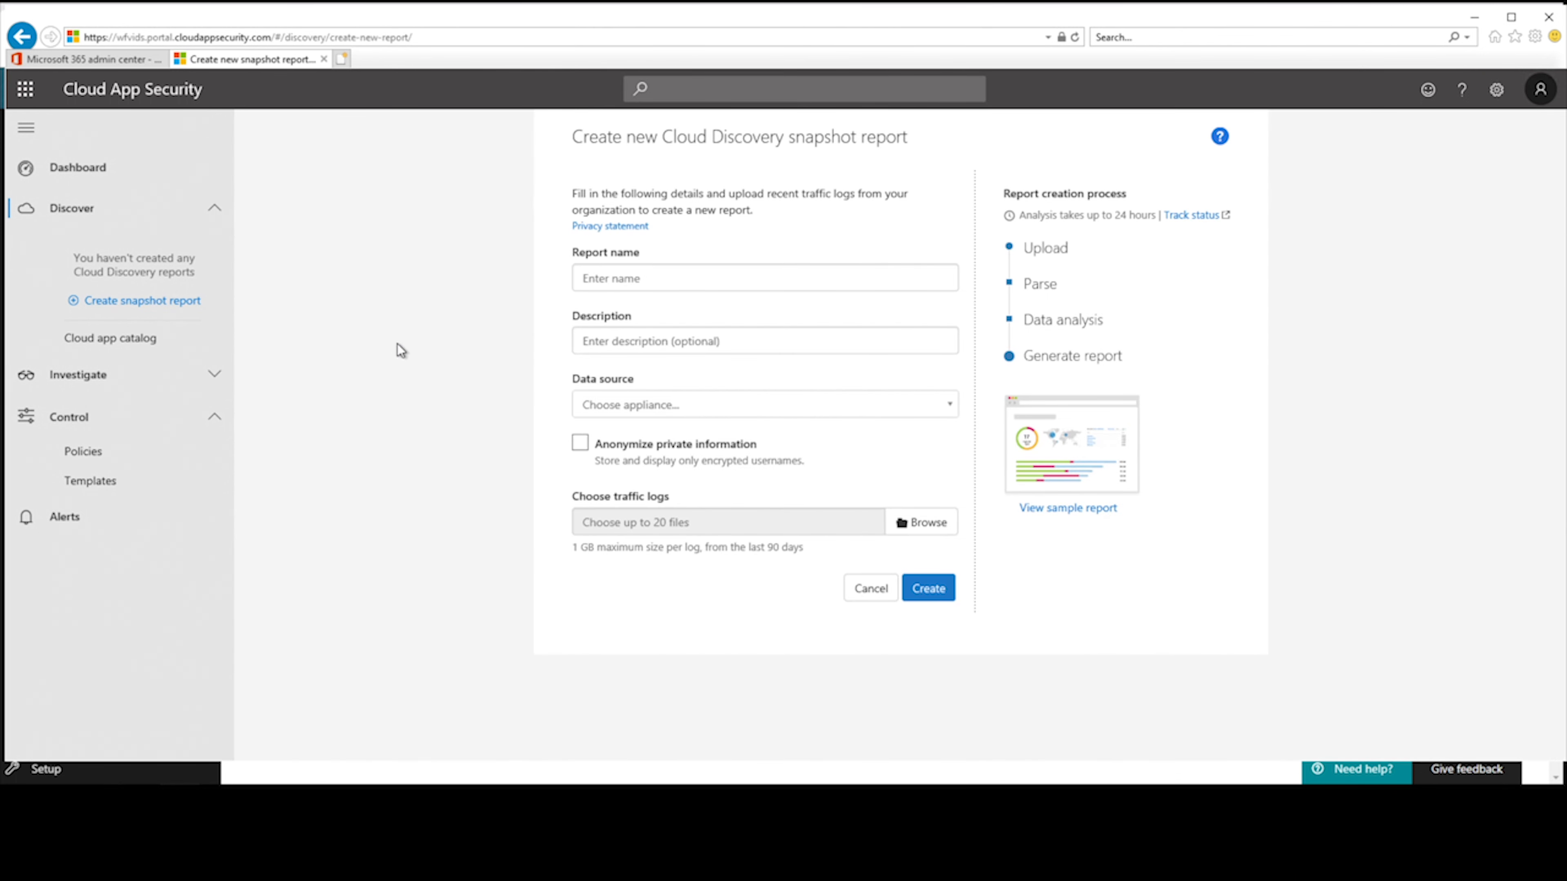
left_click(575, 412)
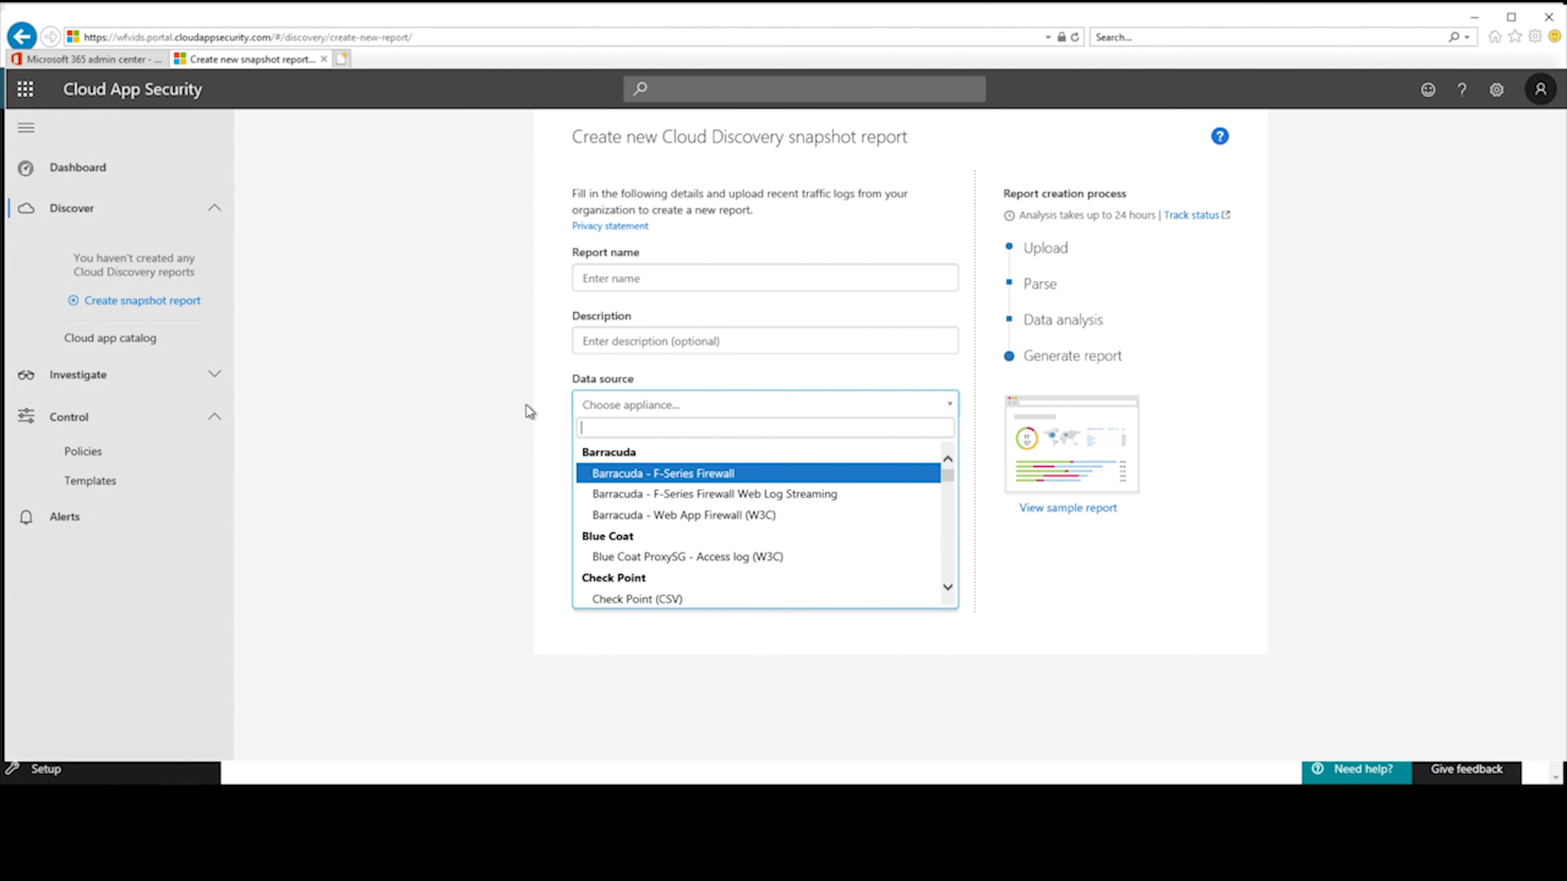
left_click(377, 346)
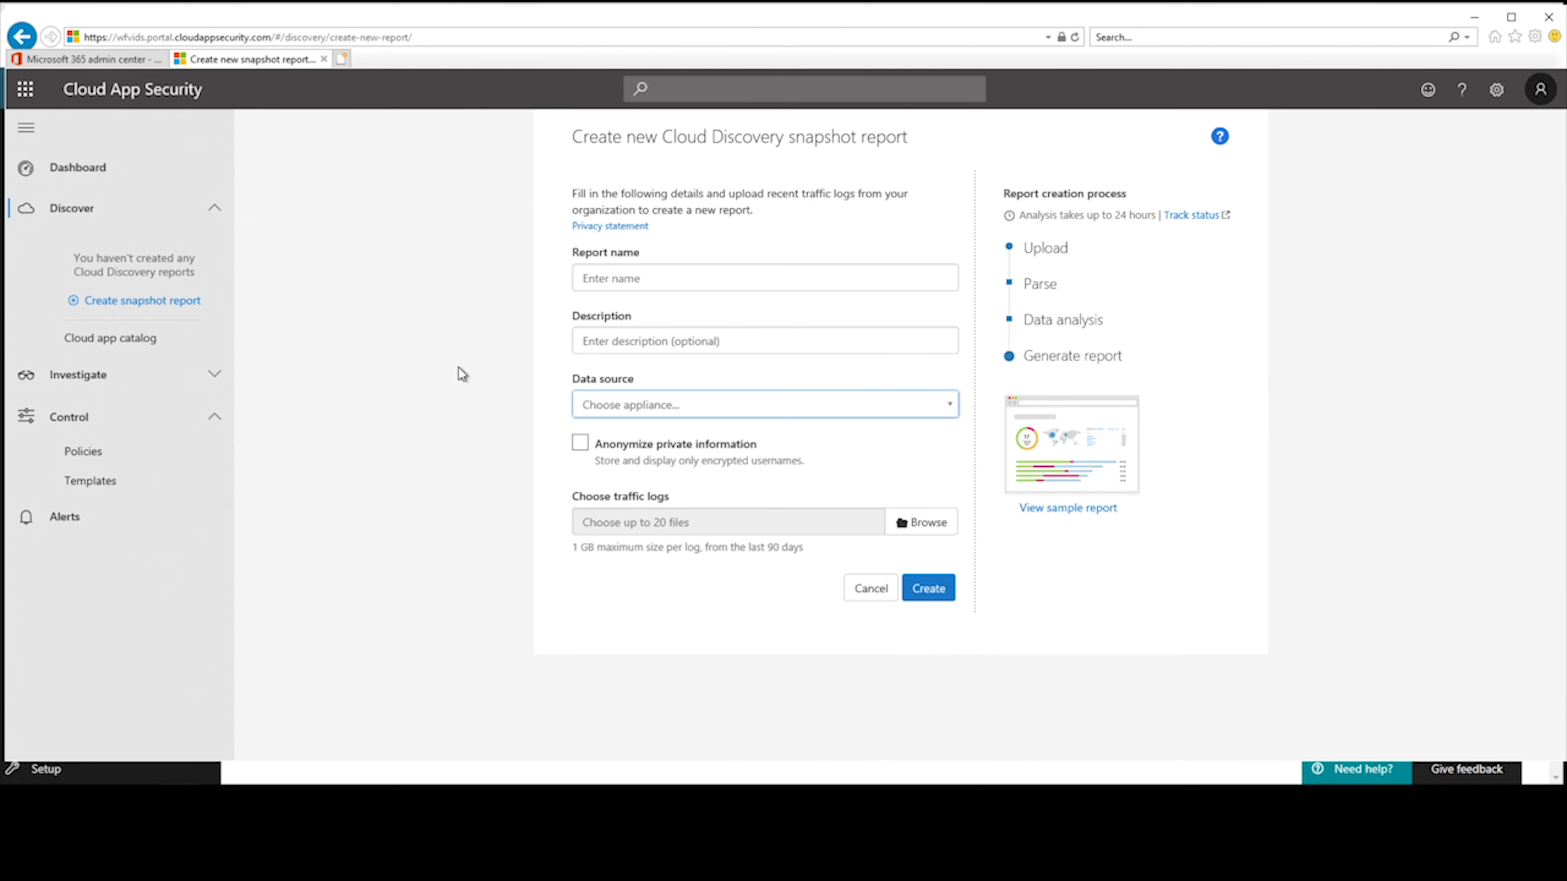
left_click(1207, 155)
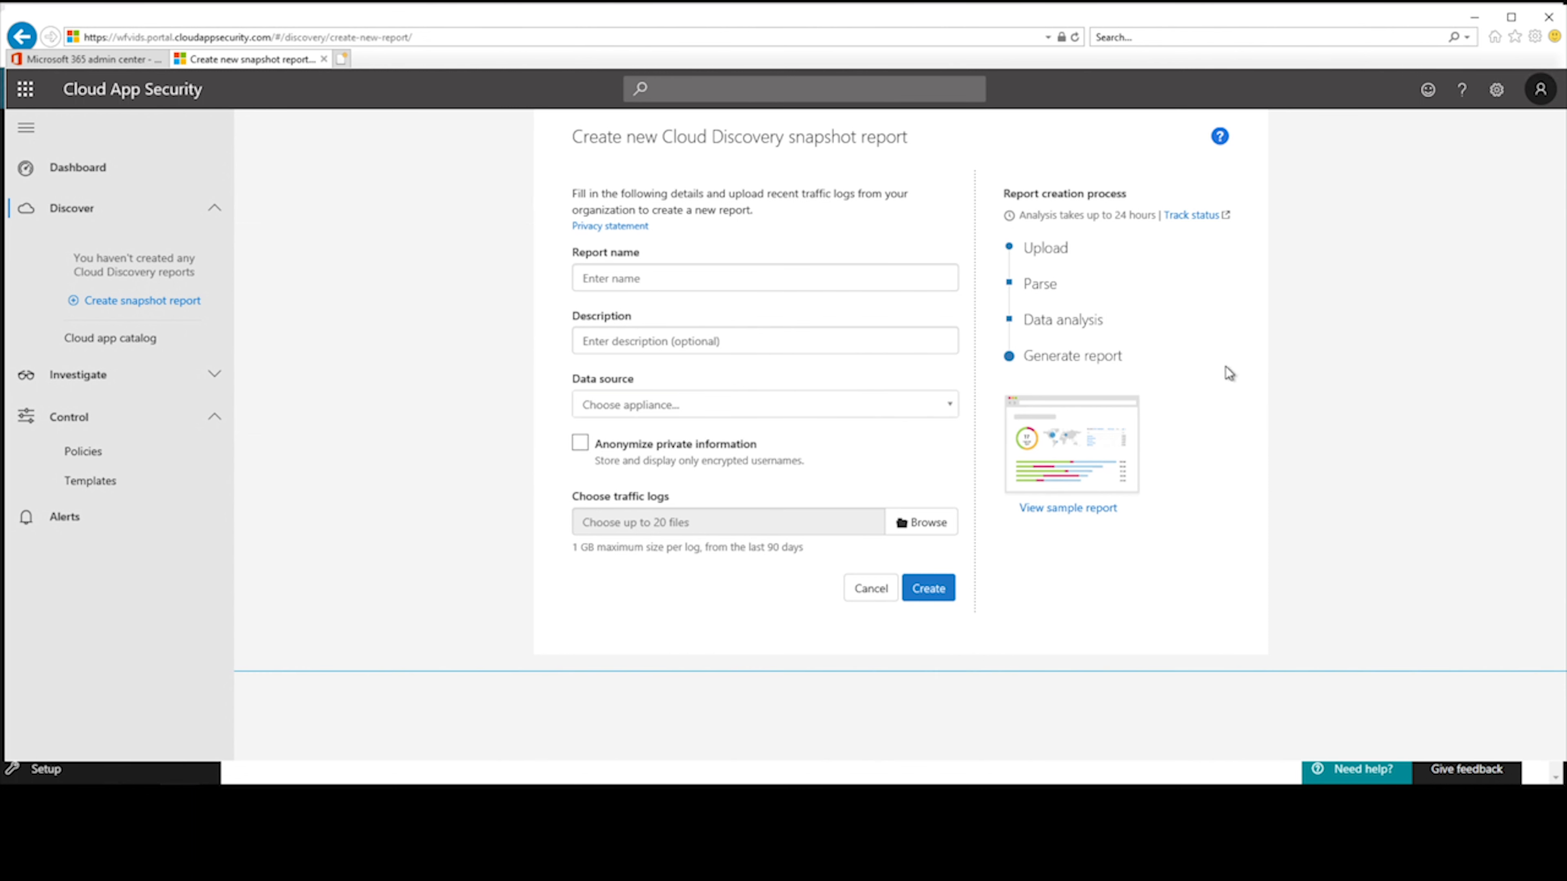
Review the organization details and the mail settings for alert notifications in the system settings.
left_click(1497, 91)
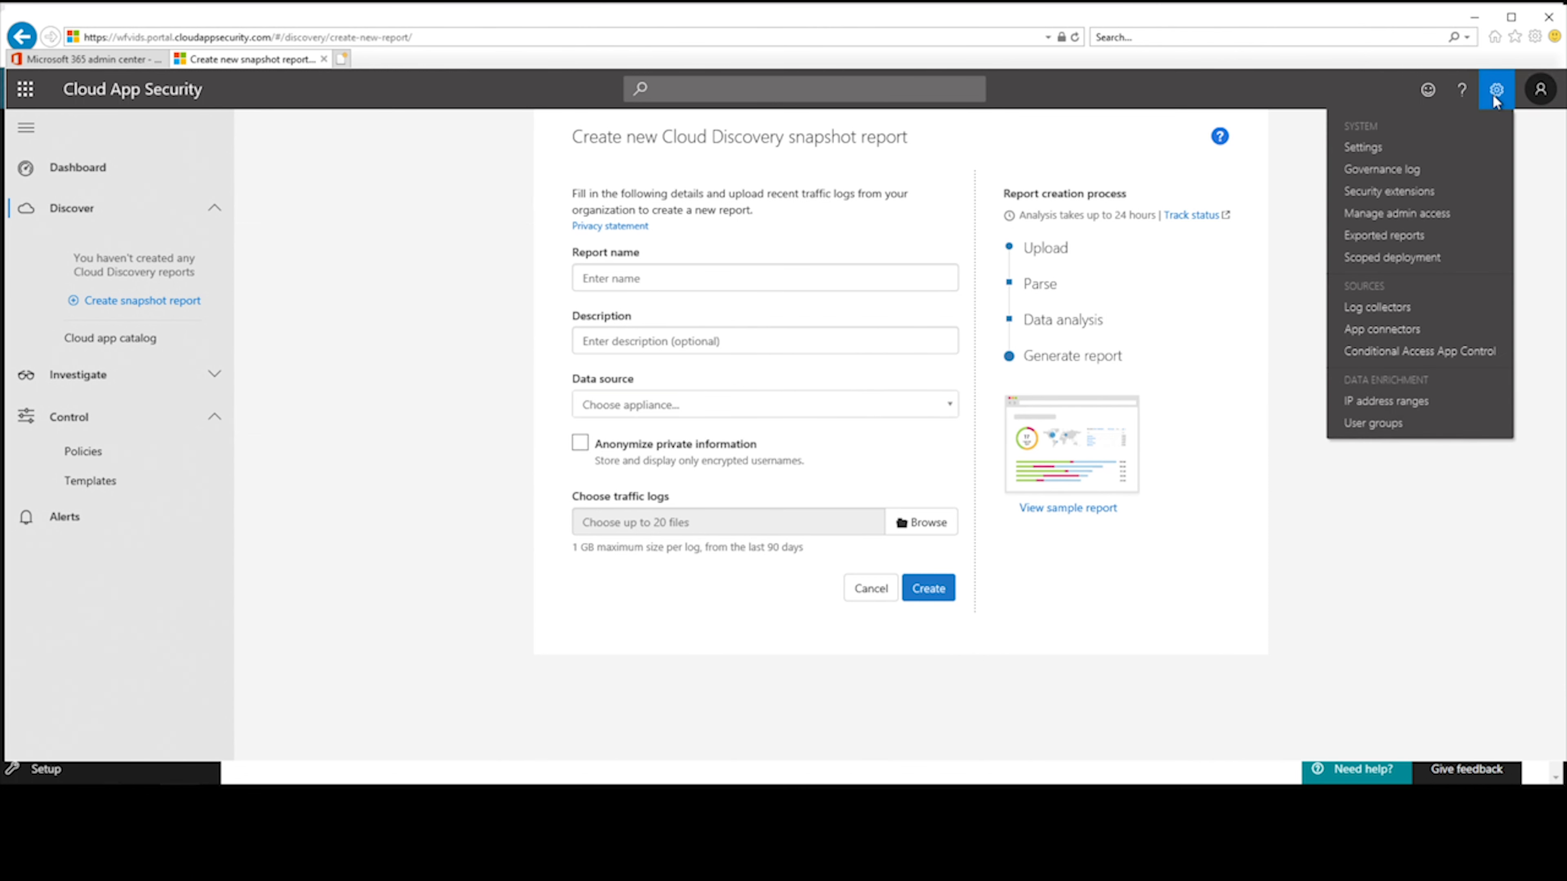
left_click(1364, 149)
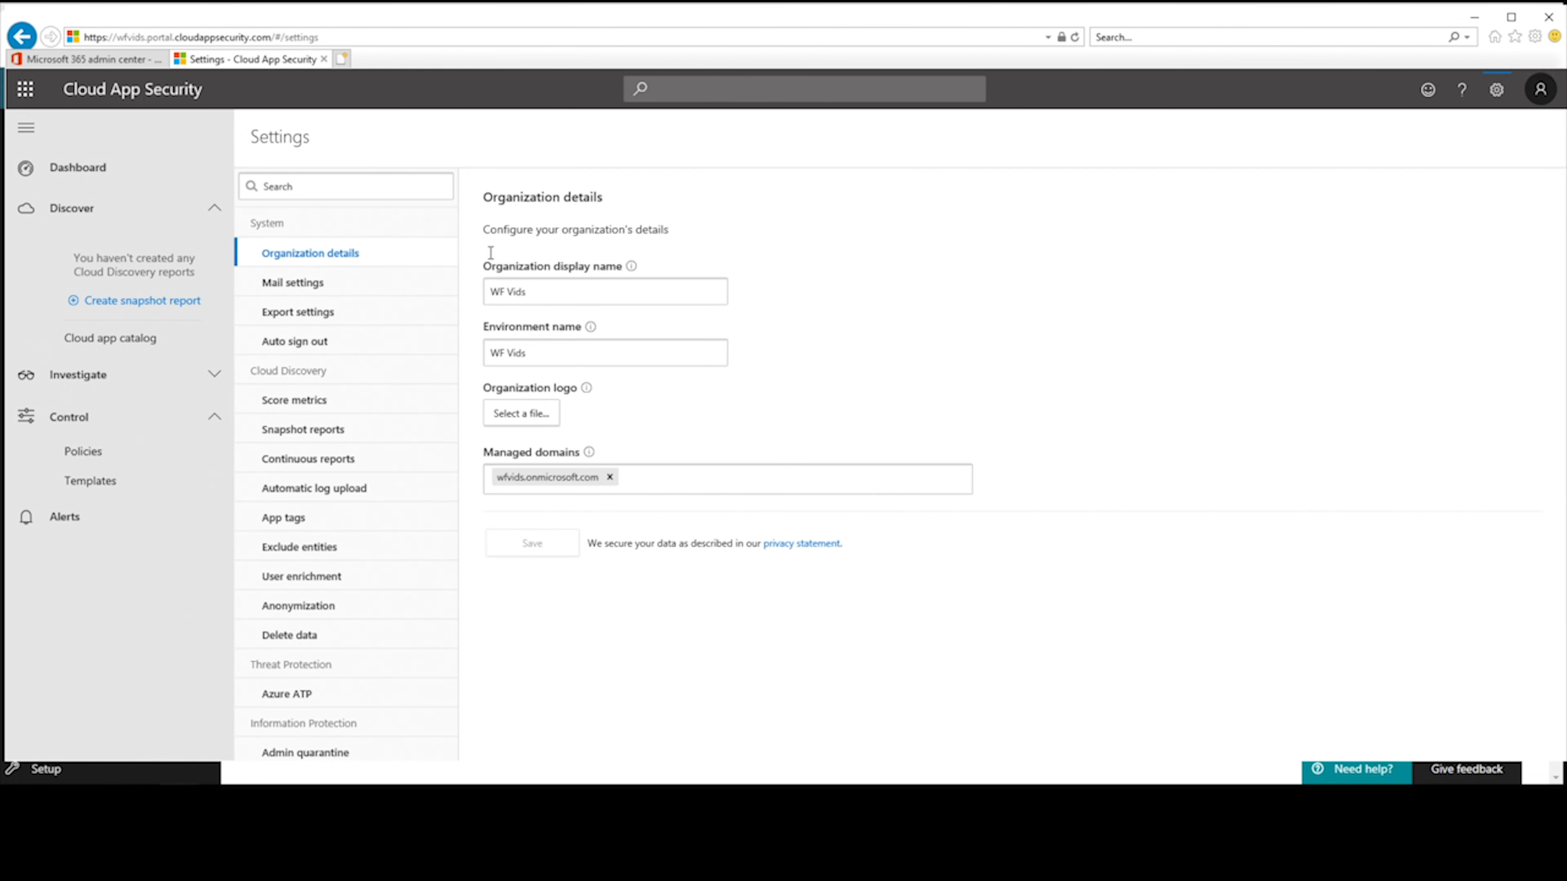
left_click(296, 285)
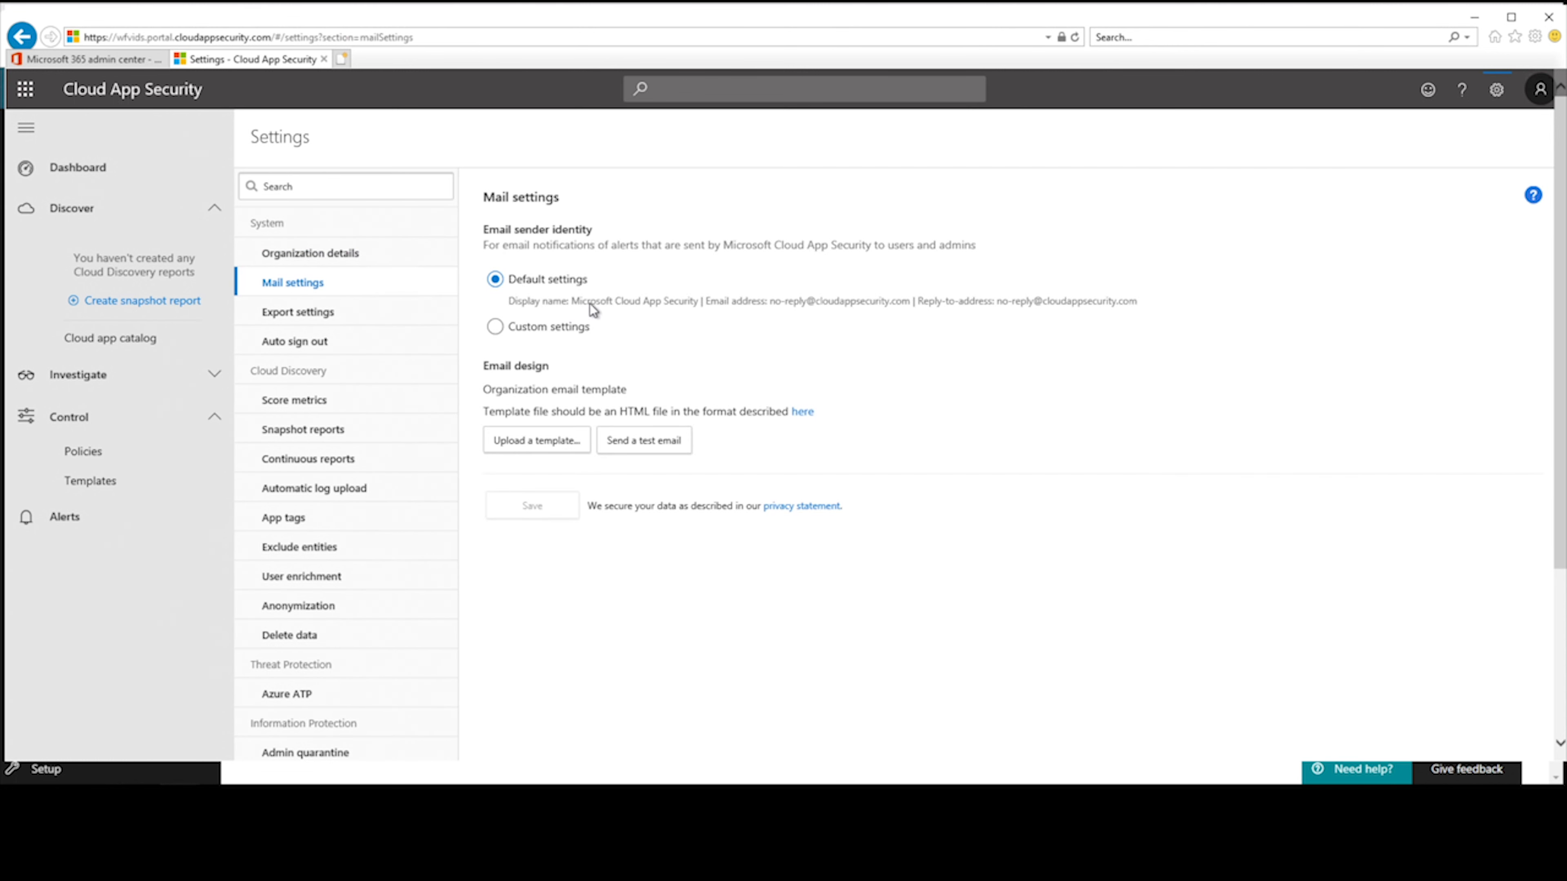
left_click(722, 338)
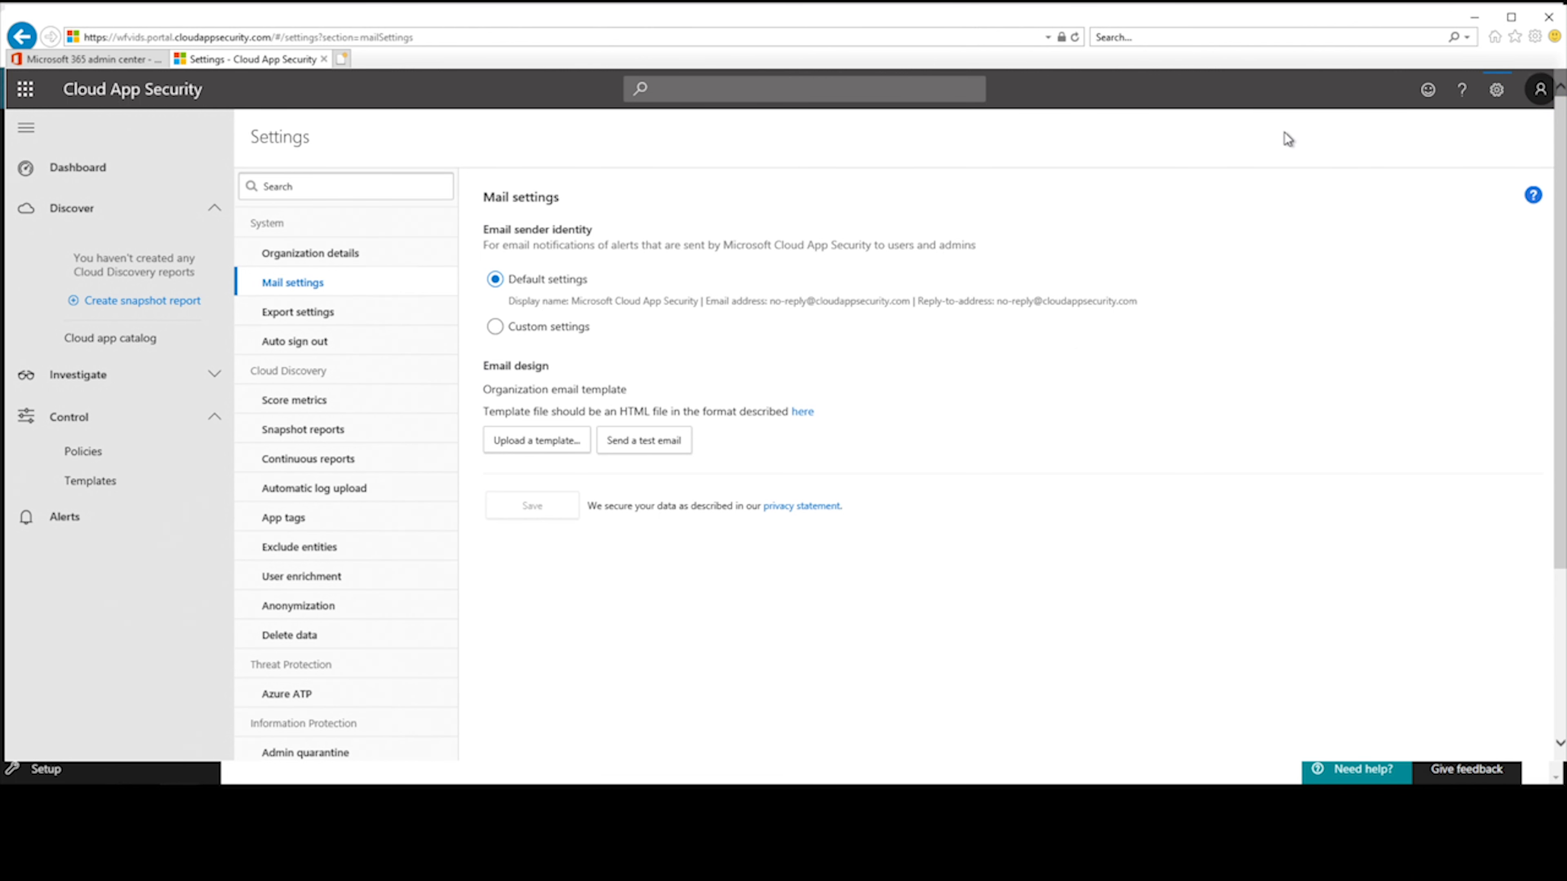
Set personal email notifications to Medium minimum severity, enable email notifications for system alerts, and save the user settings.
left_click(1539, 92)
left_click(1518, 144)
left_click(617, 283)
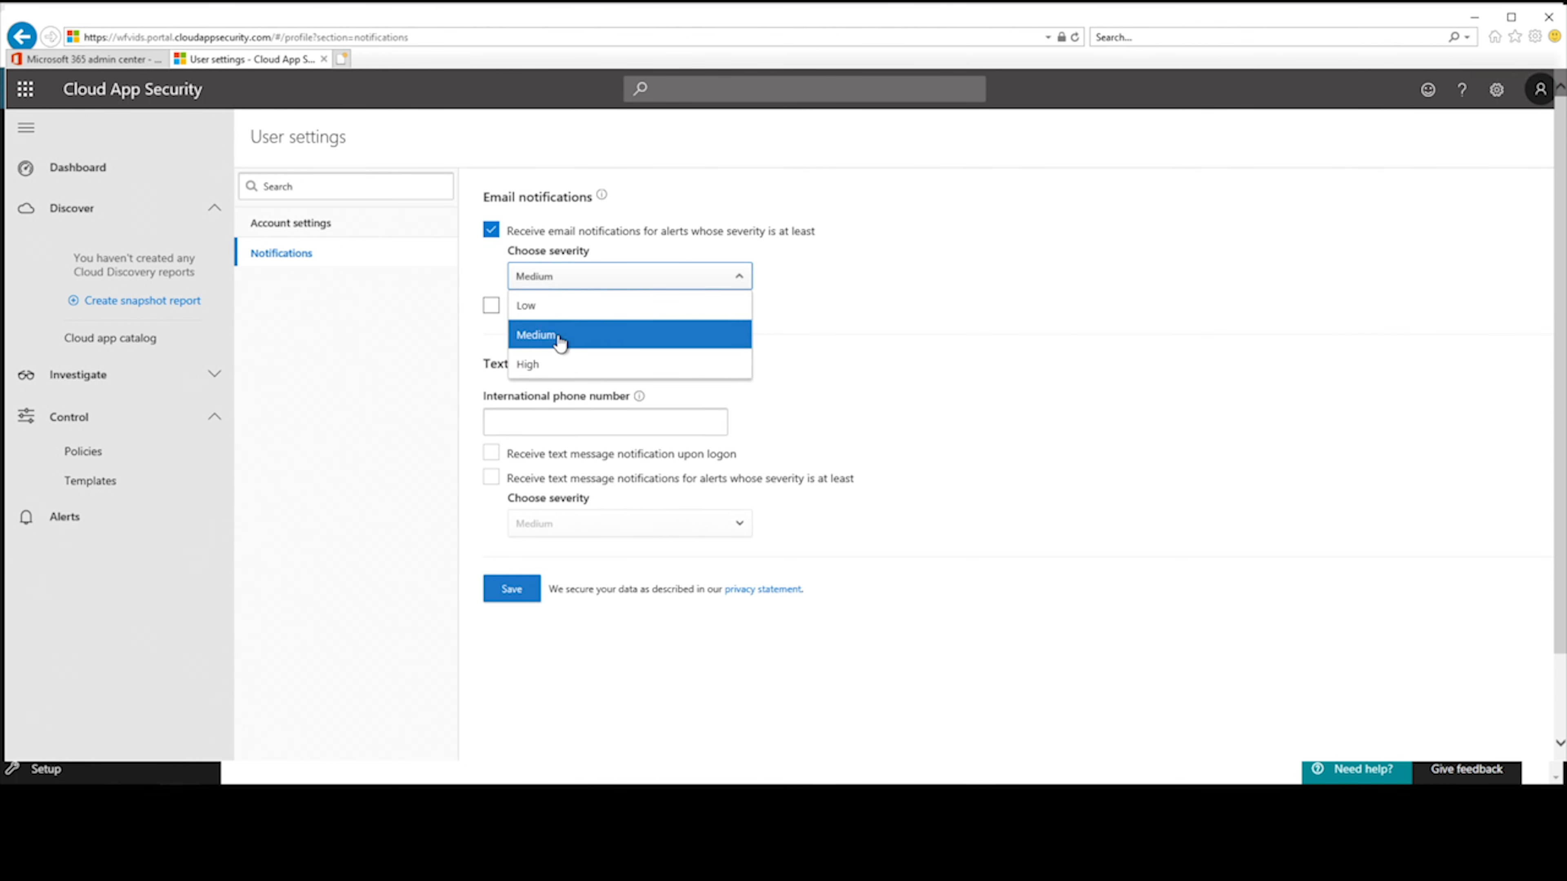
left_click(543, 334)
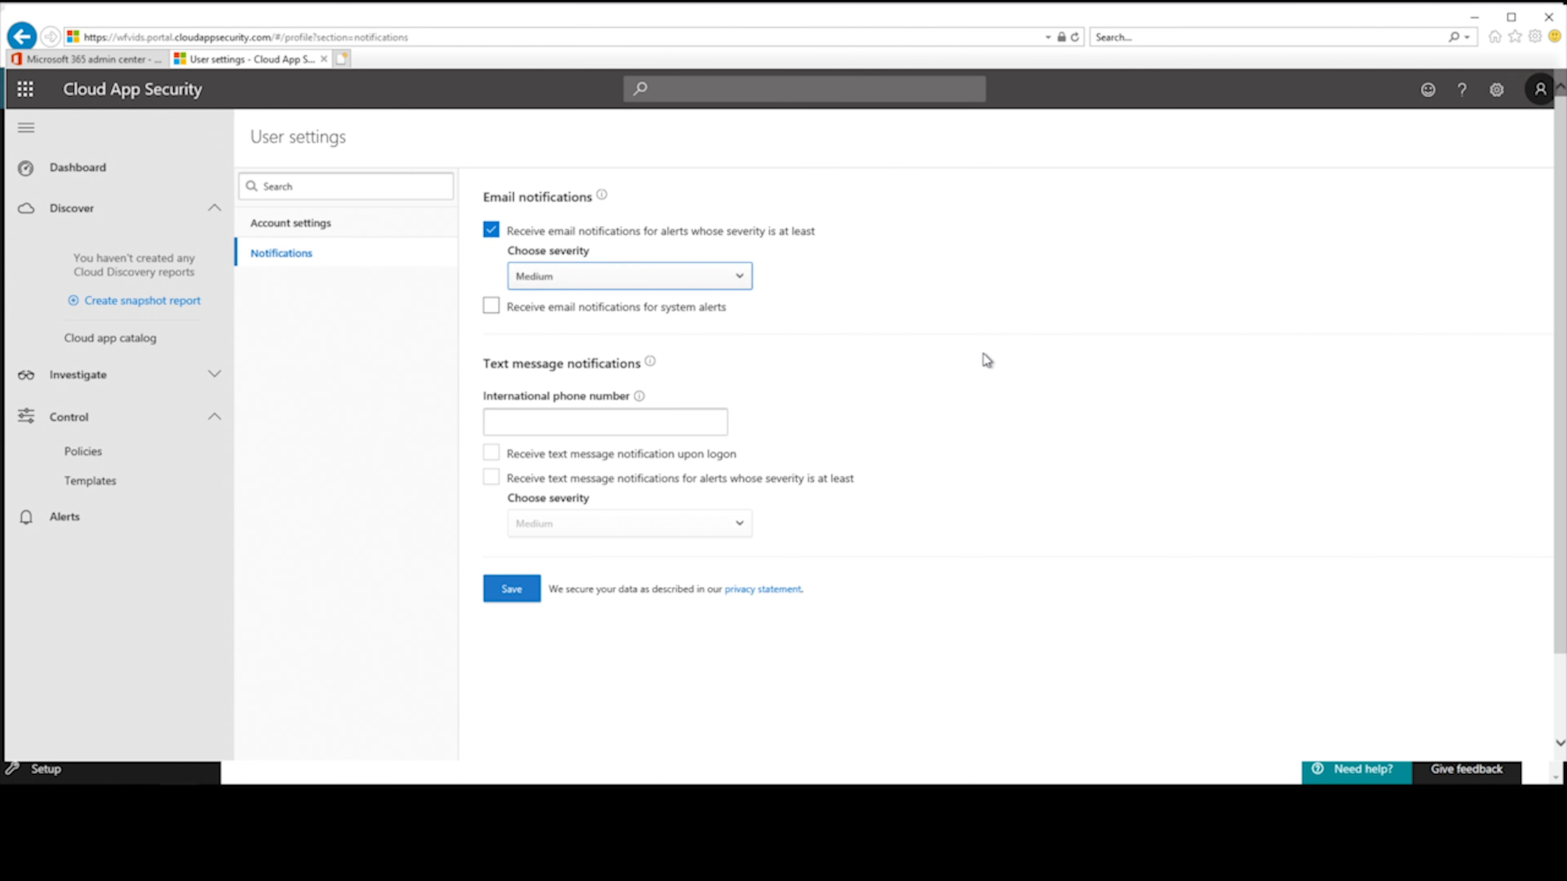
left_click(491, 307)
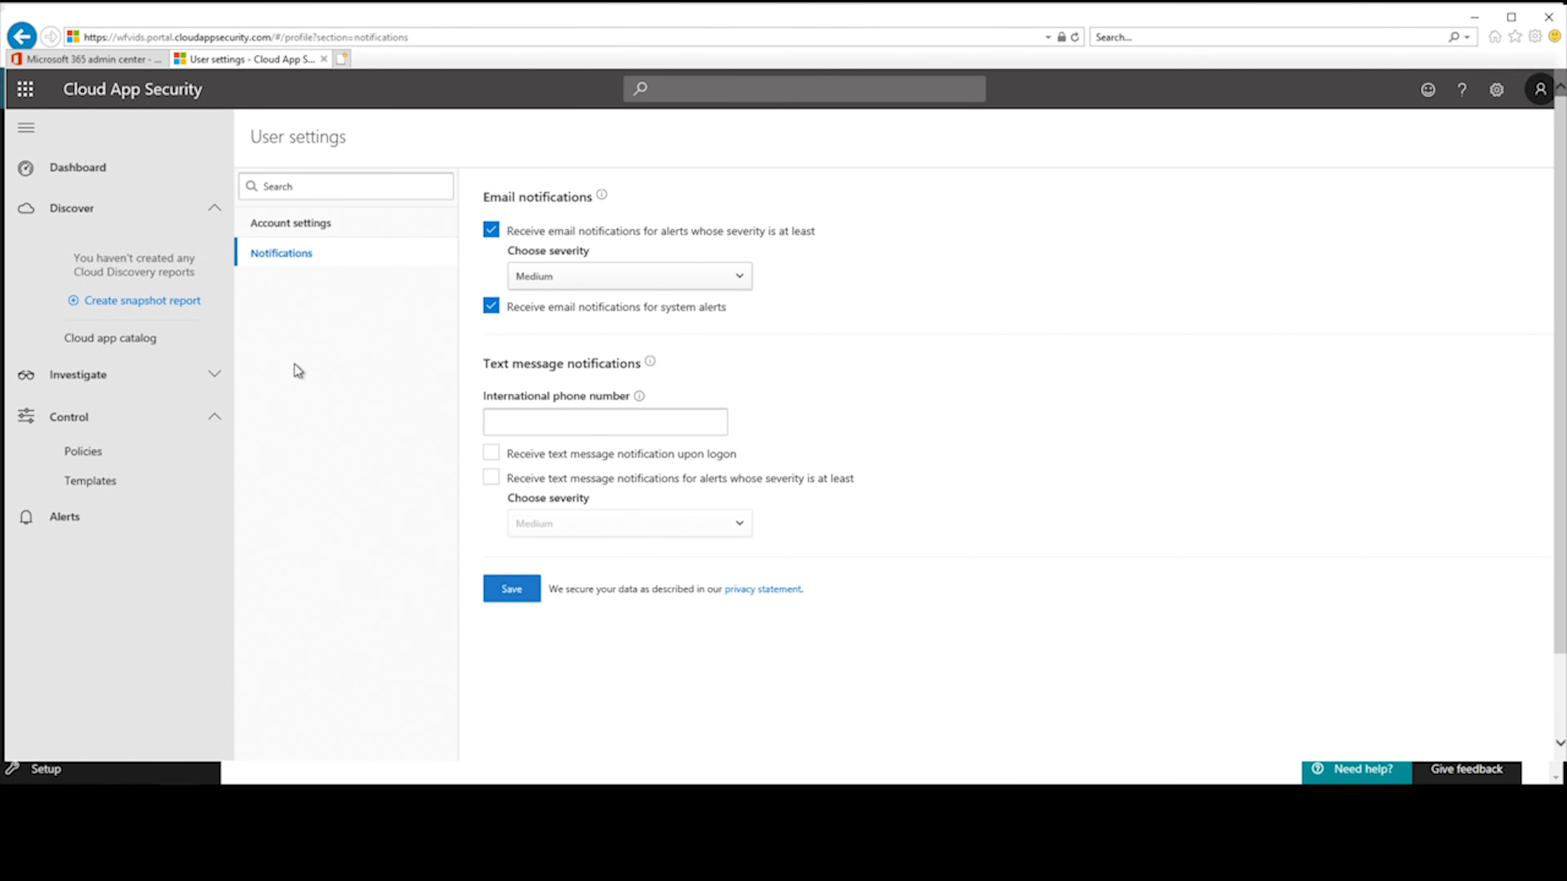
left_click(511, 597)
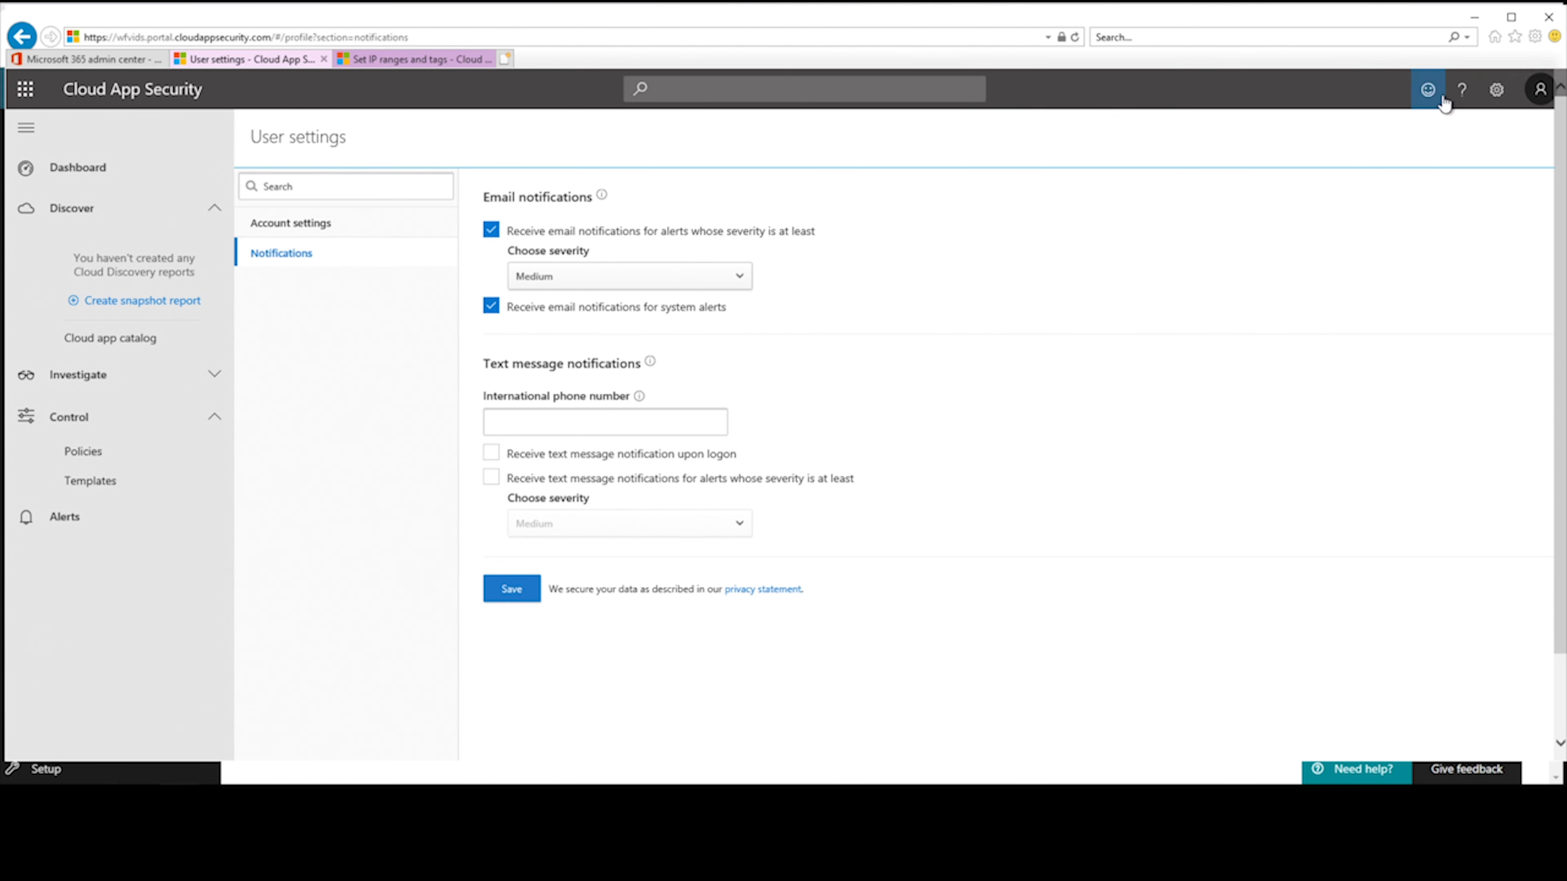
Set the importance of the Founded field to Low (x1) in the Cloud Discovery score metrics and save the metrics.
left_click(1499, 91)
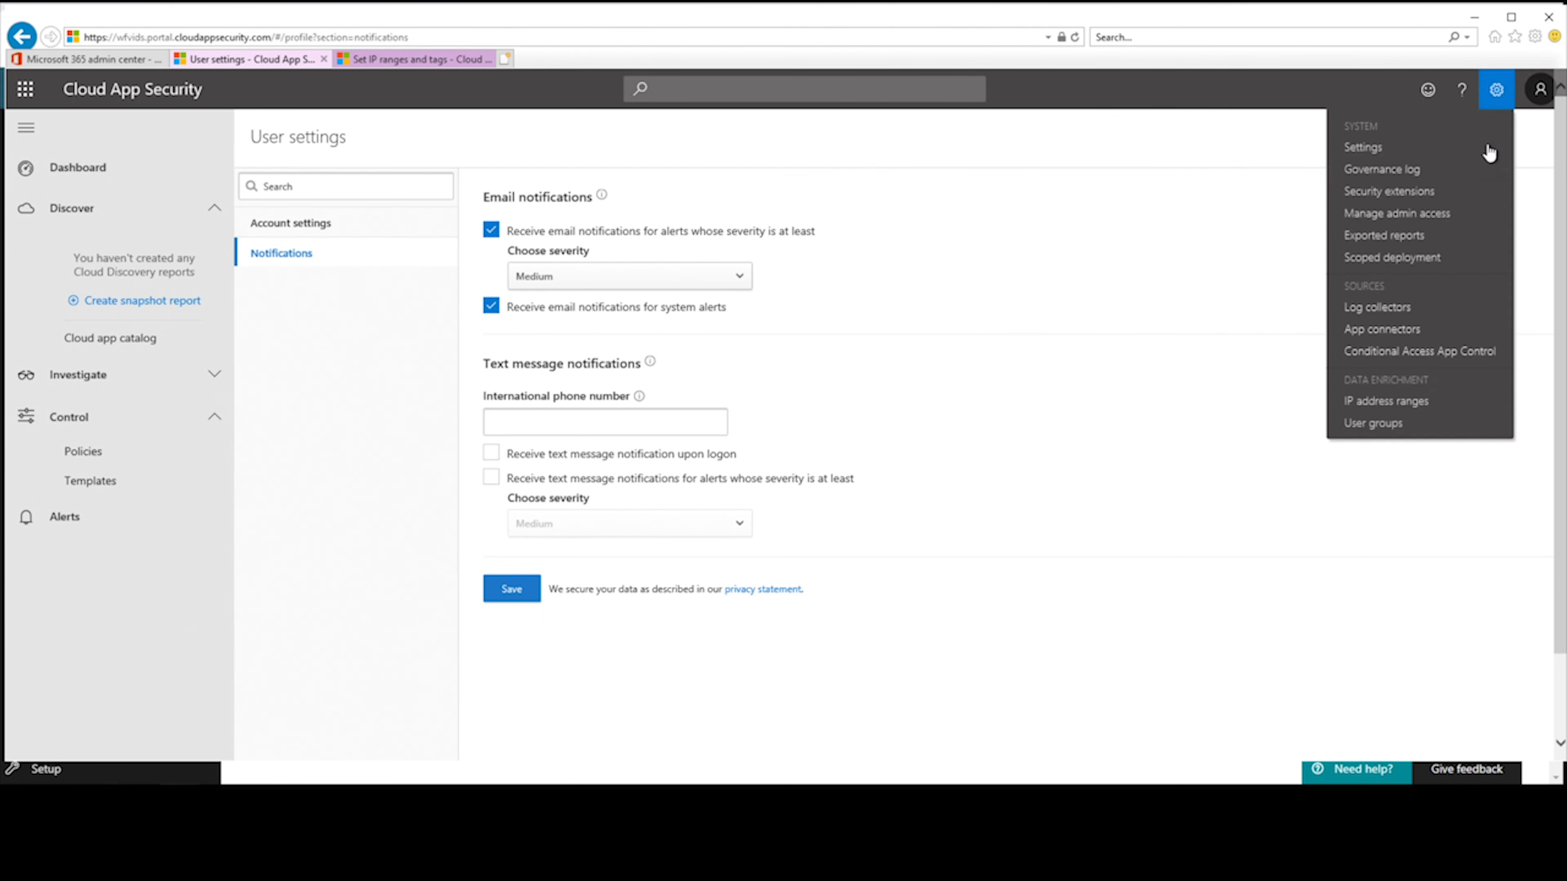
left_click(1393, 157)
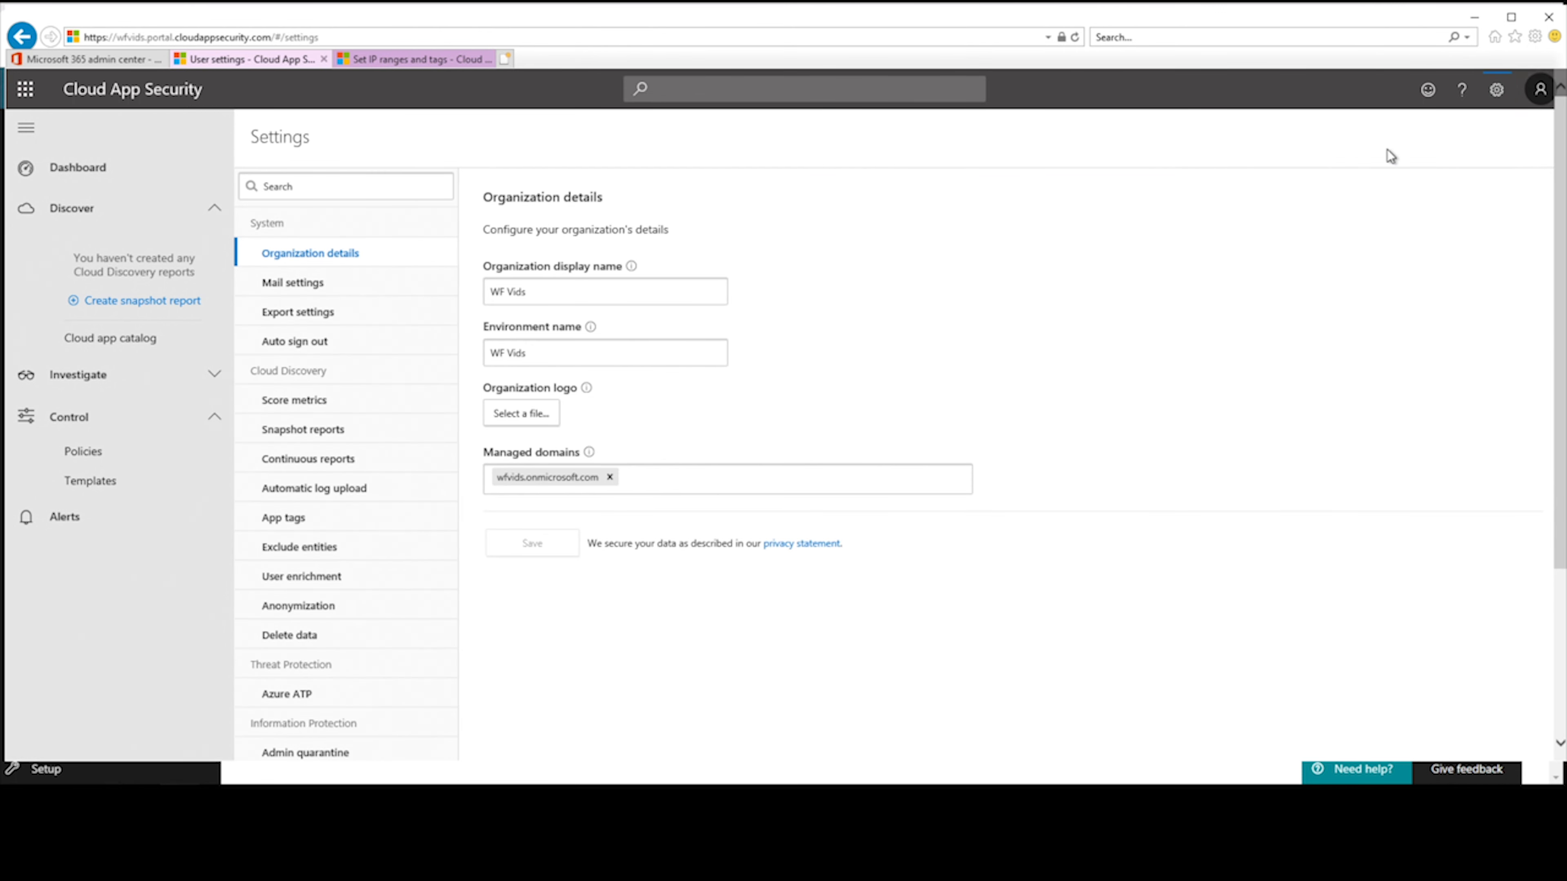
left_click(263, 406)
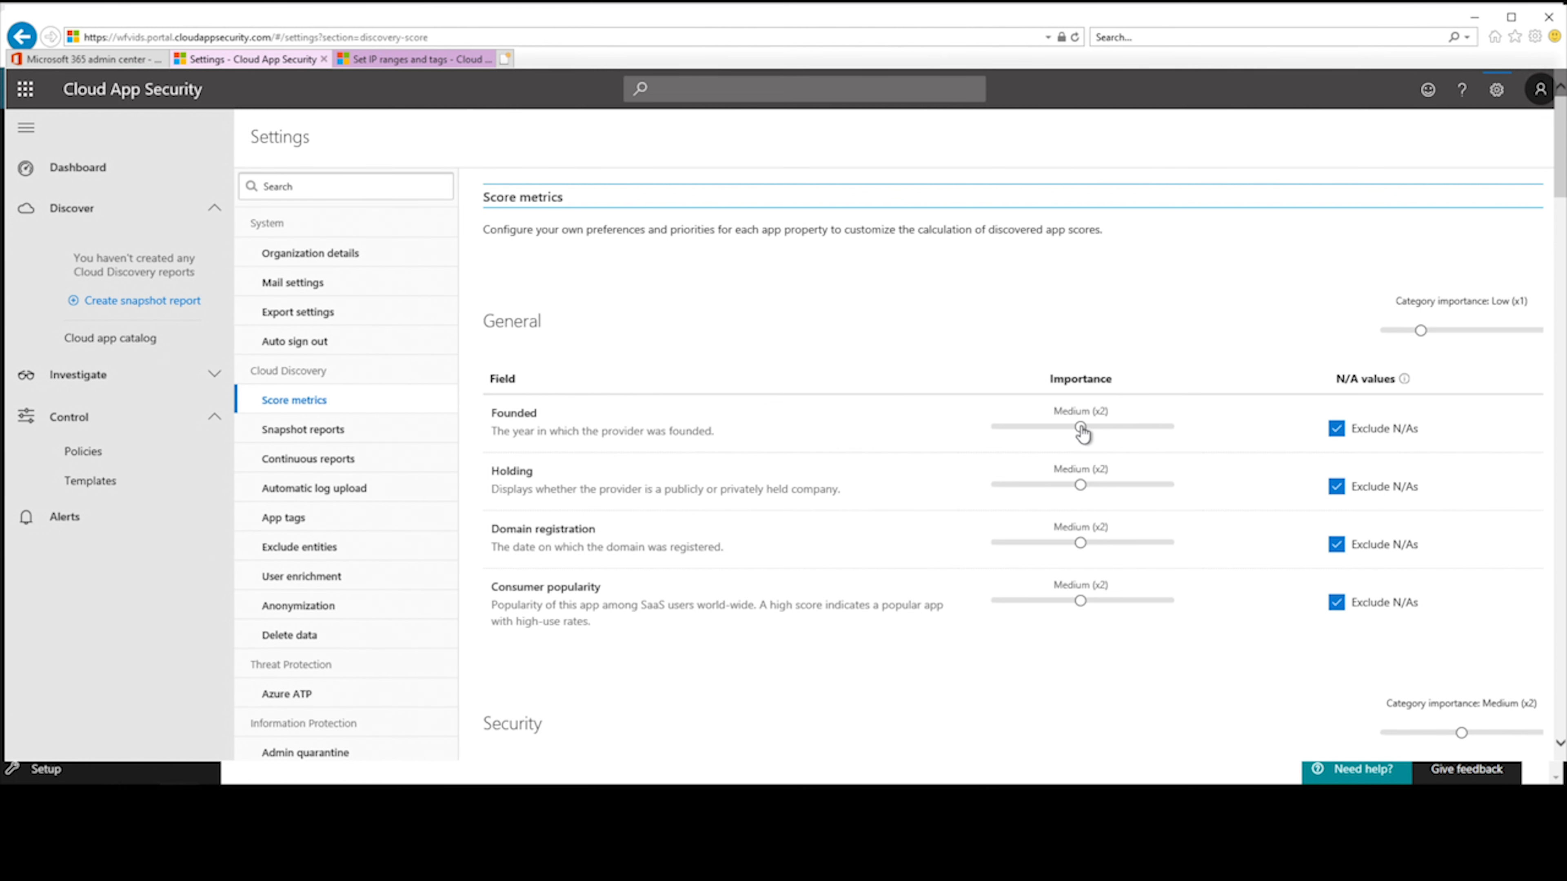
left_click_drag(1081, 427, 1035, 432)
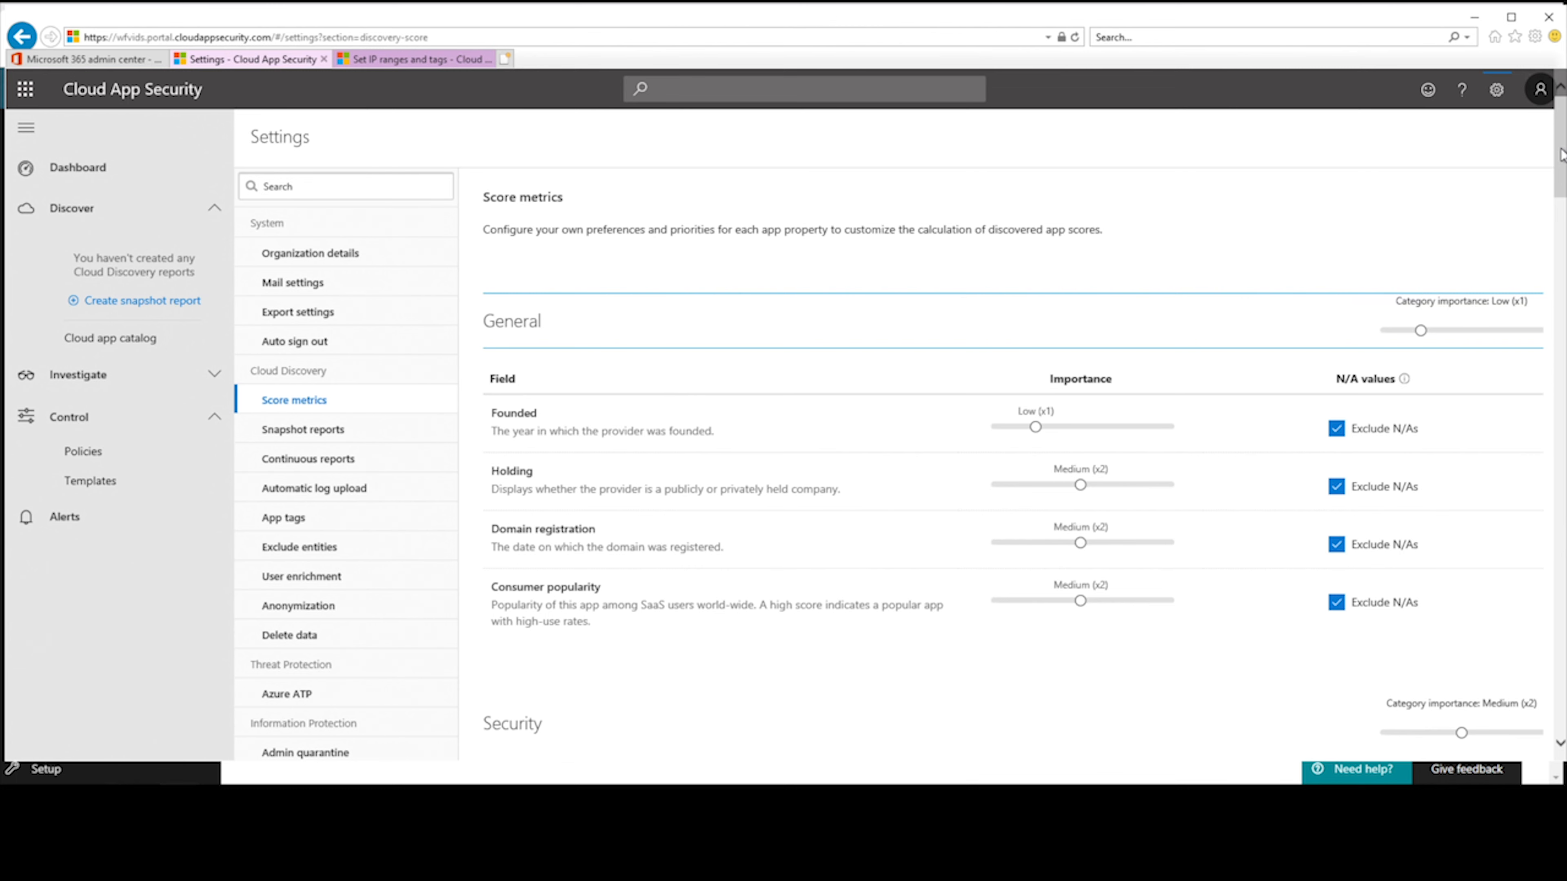
left_click_drag(1561, 184, 1562, 766)
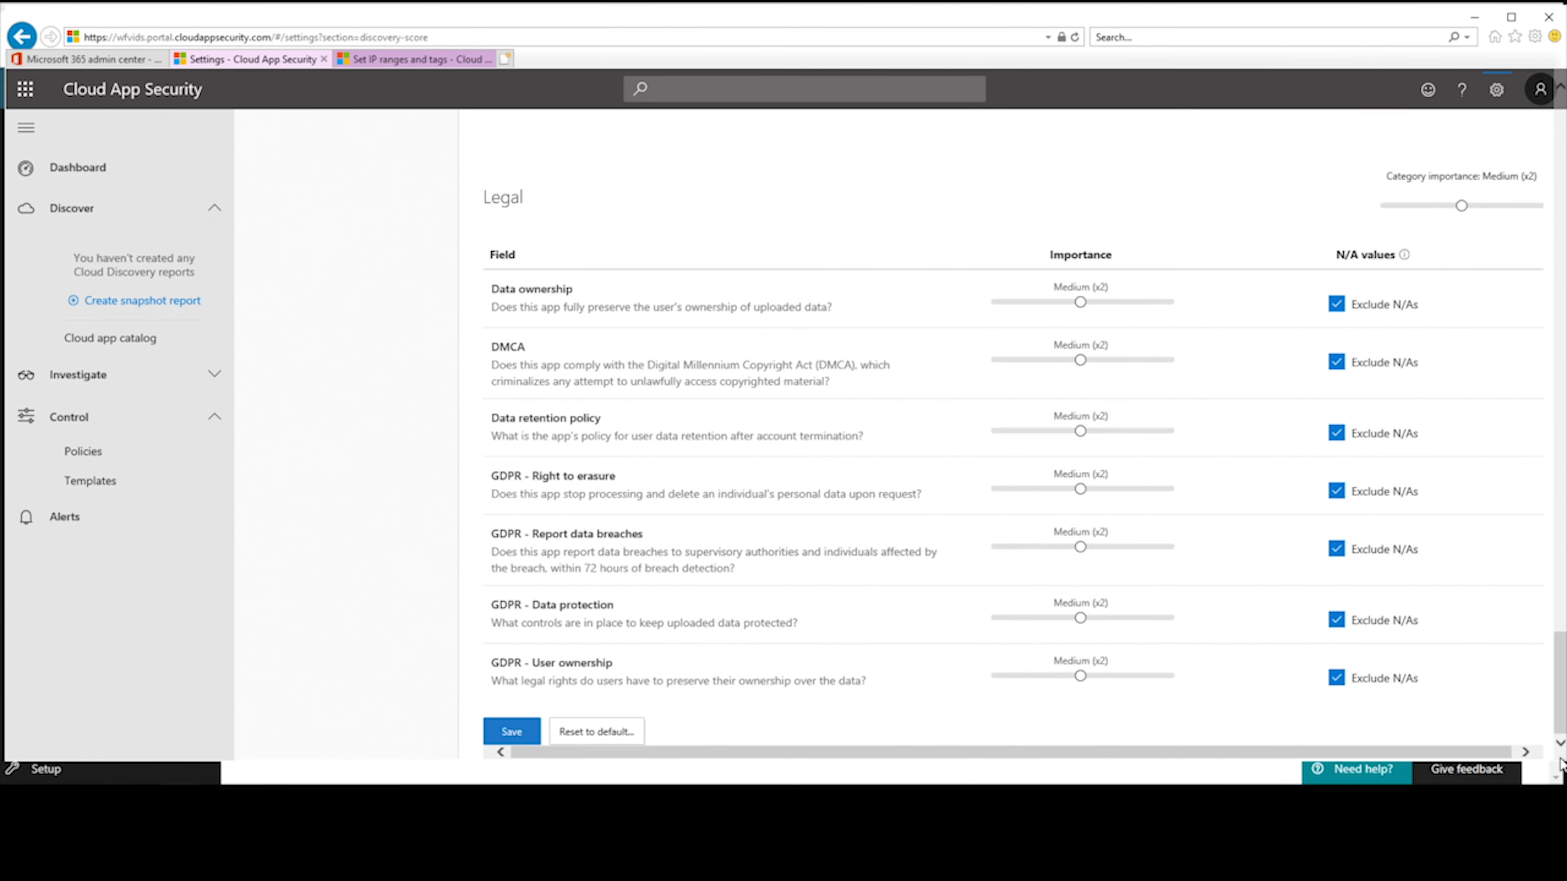
left_click(516, 733)
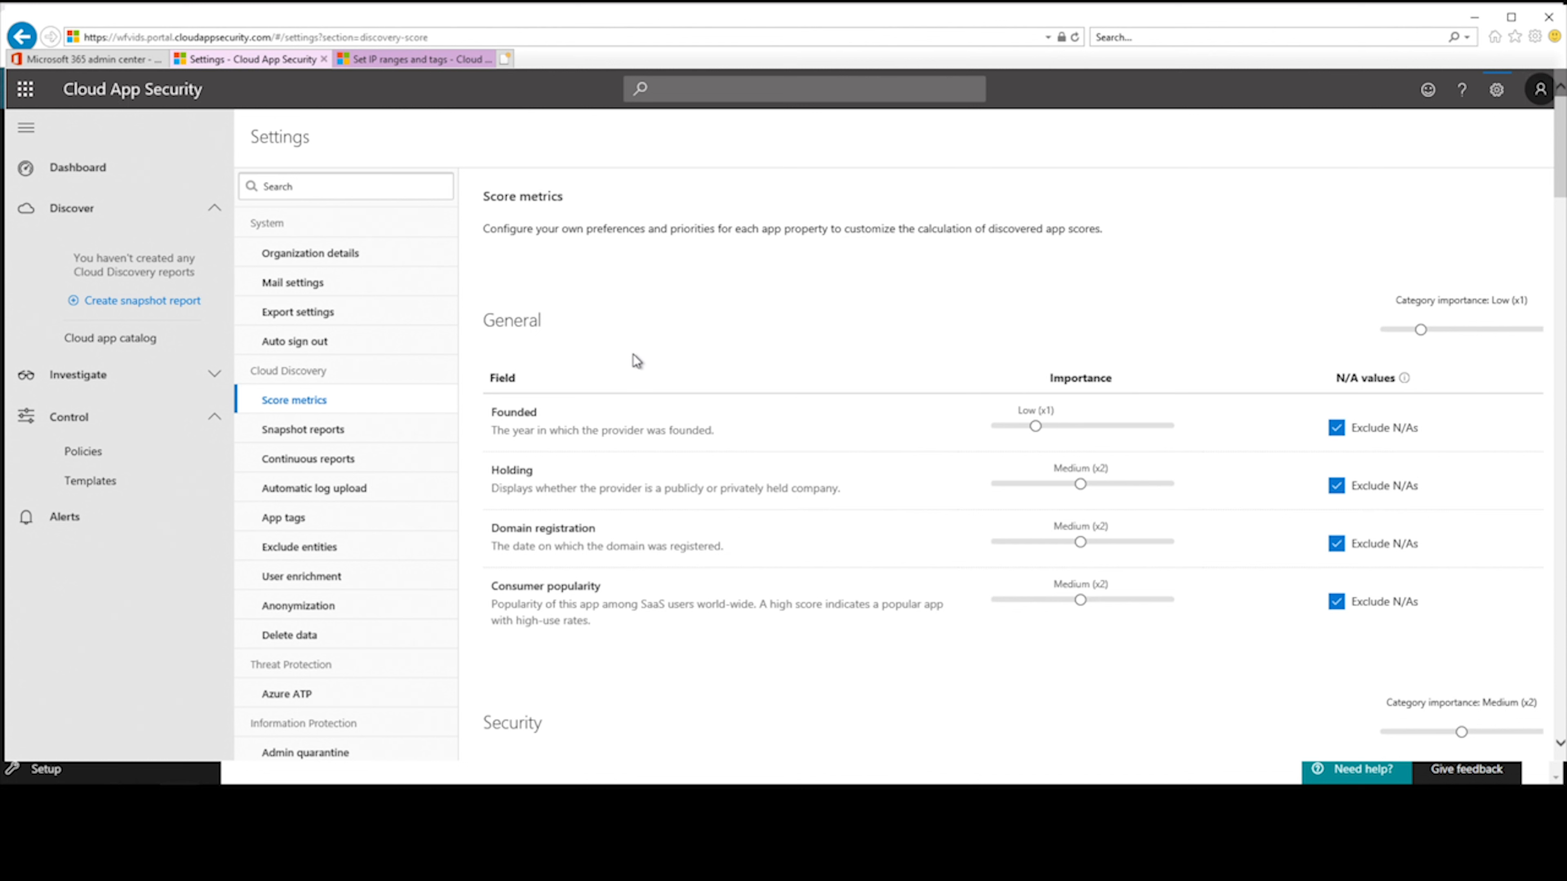
Review the IP address ranges and the form for a new range, and leave the form without creating one.
left_click(1497, 93)
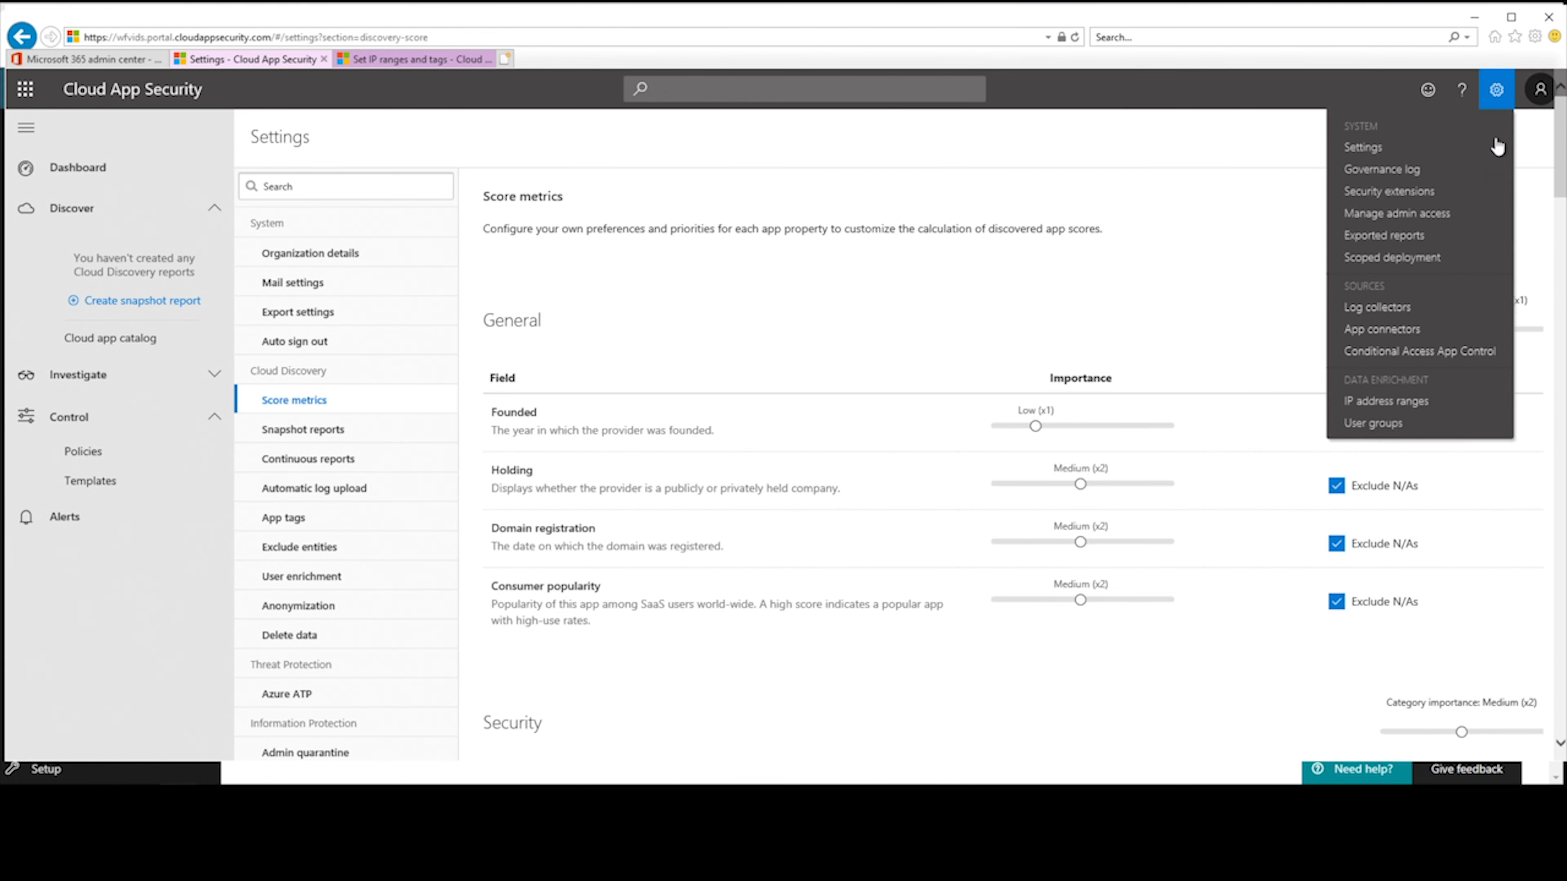
left_click(1391, 403)
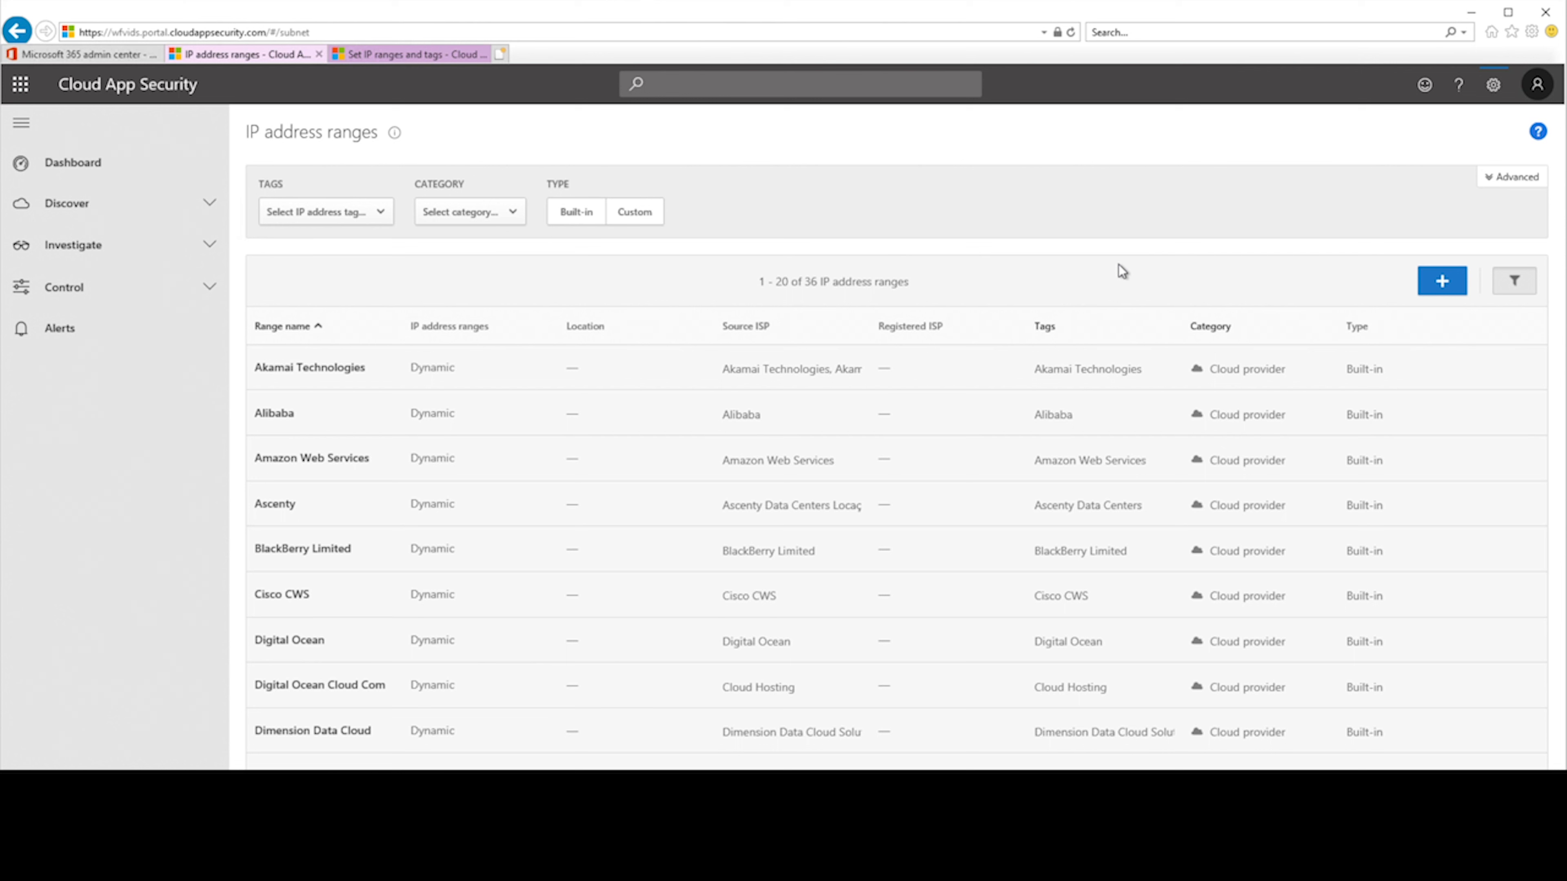
left_click(1438, 282)
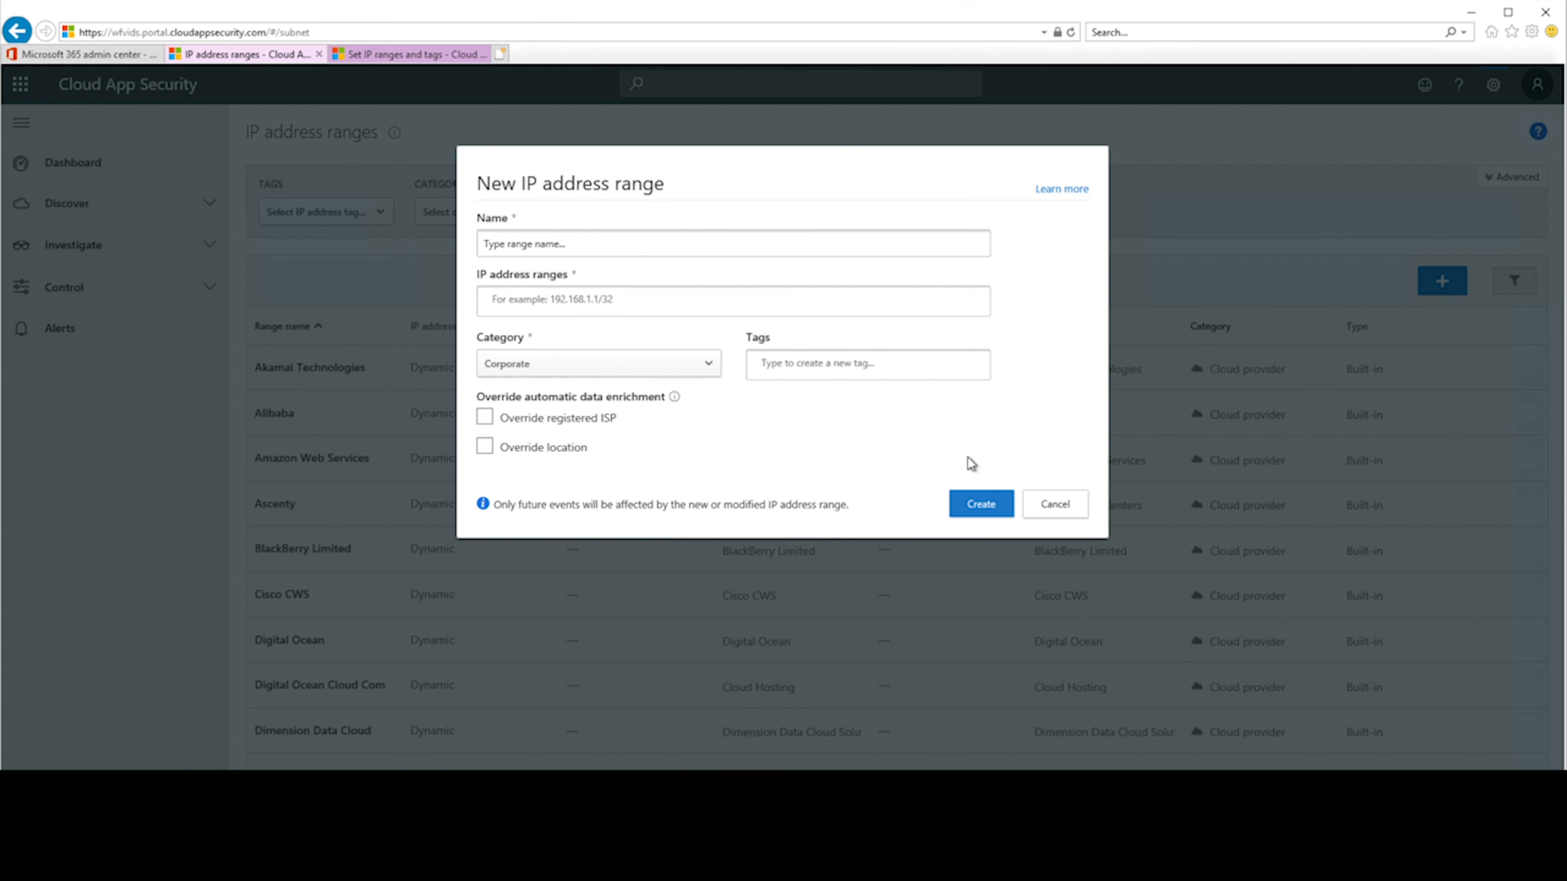
left_click(1048, 504)
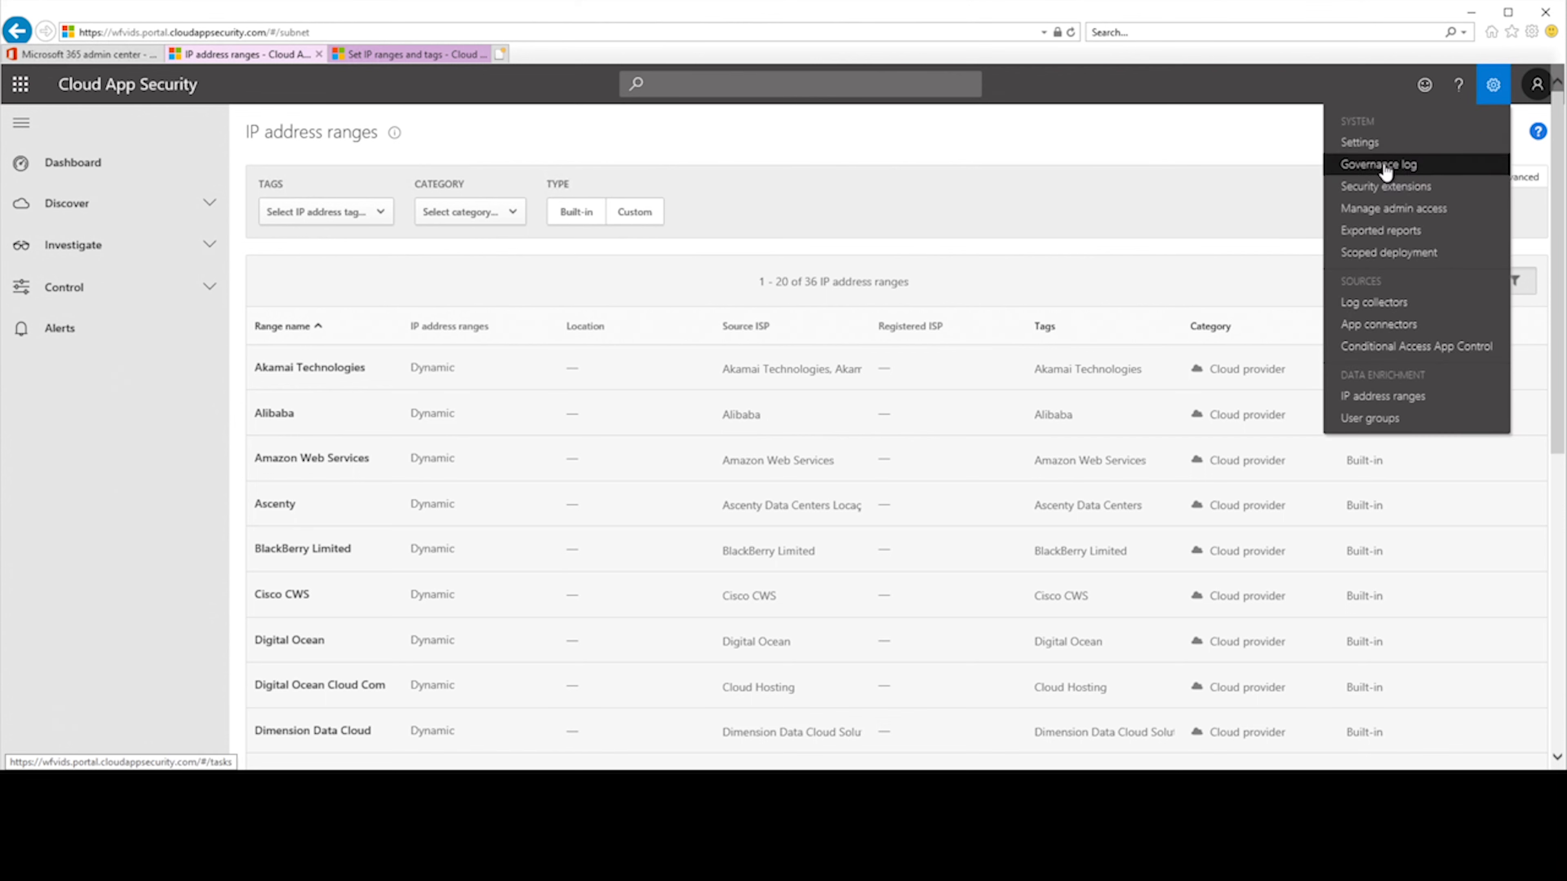
Open the managed domains entry in the organization details of the system settings.
left_click(1361, 142)
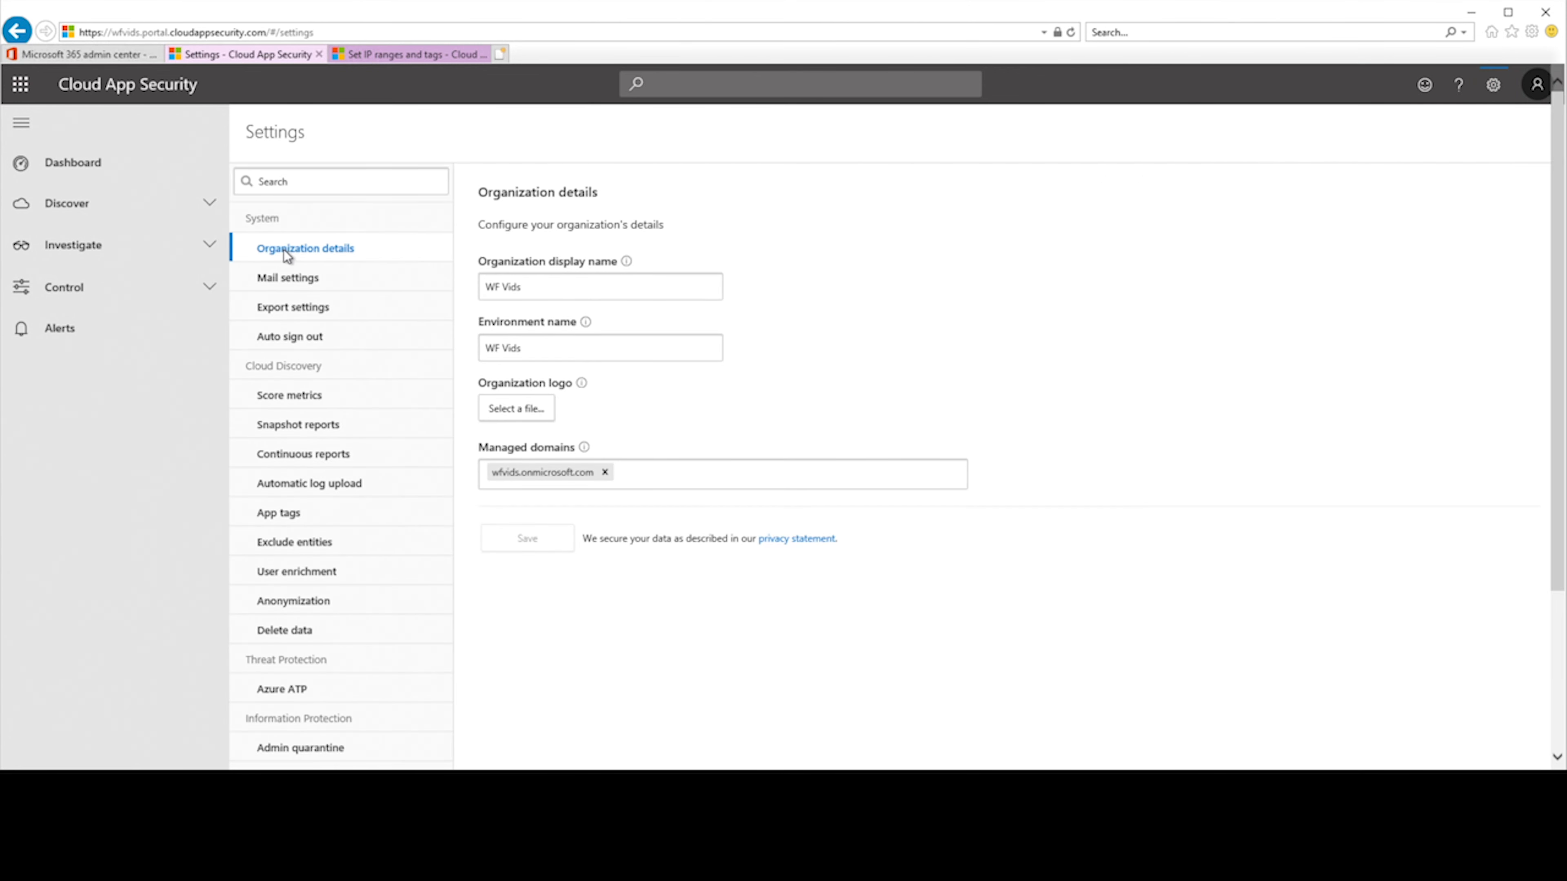
left_click(644, 480)
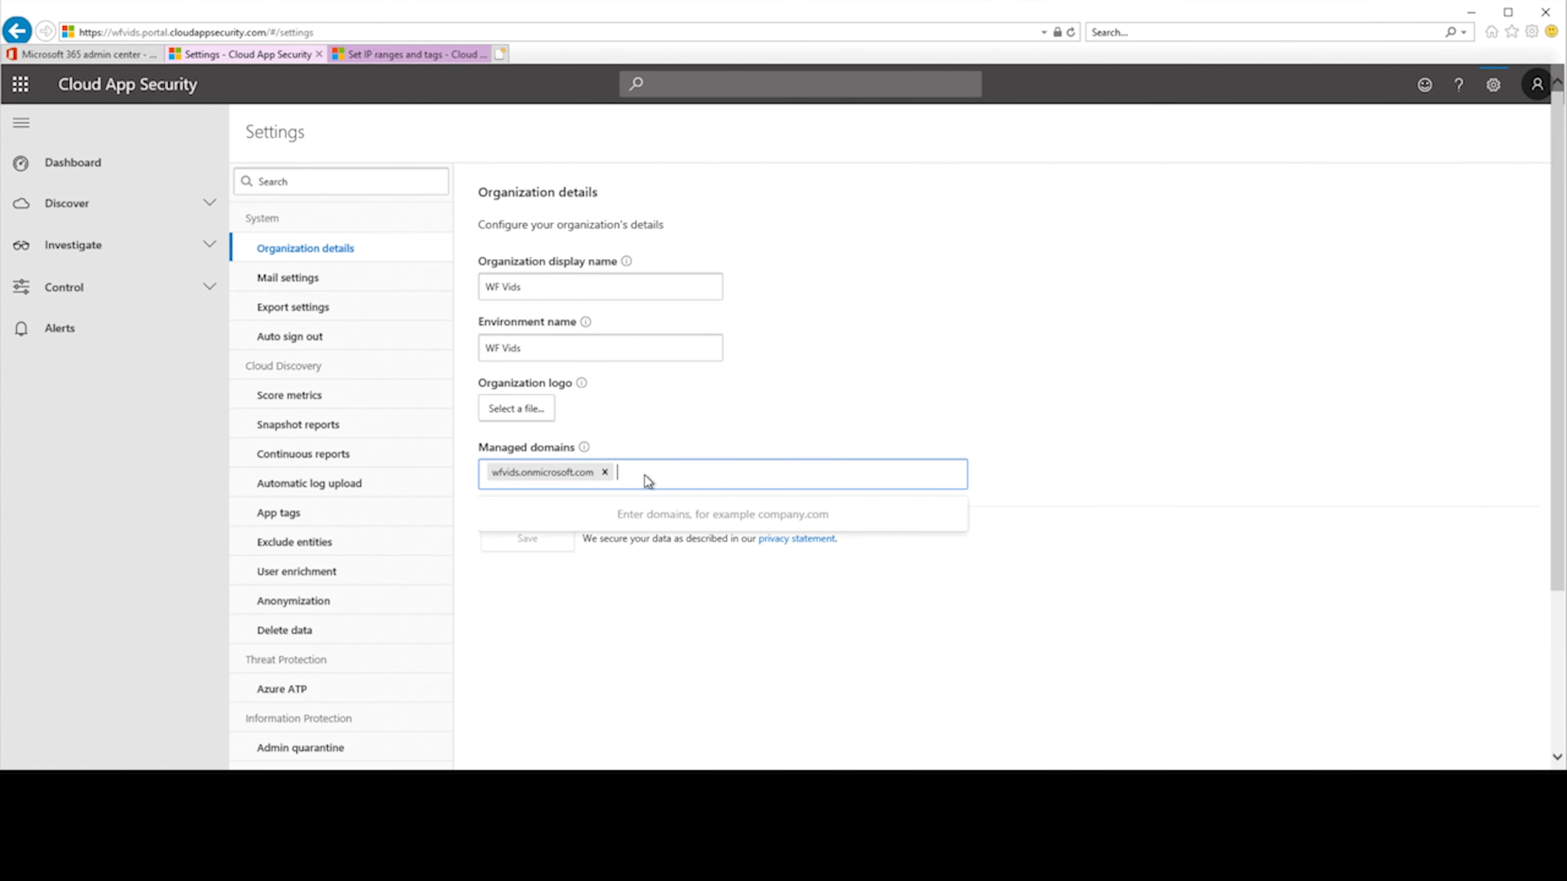